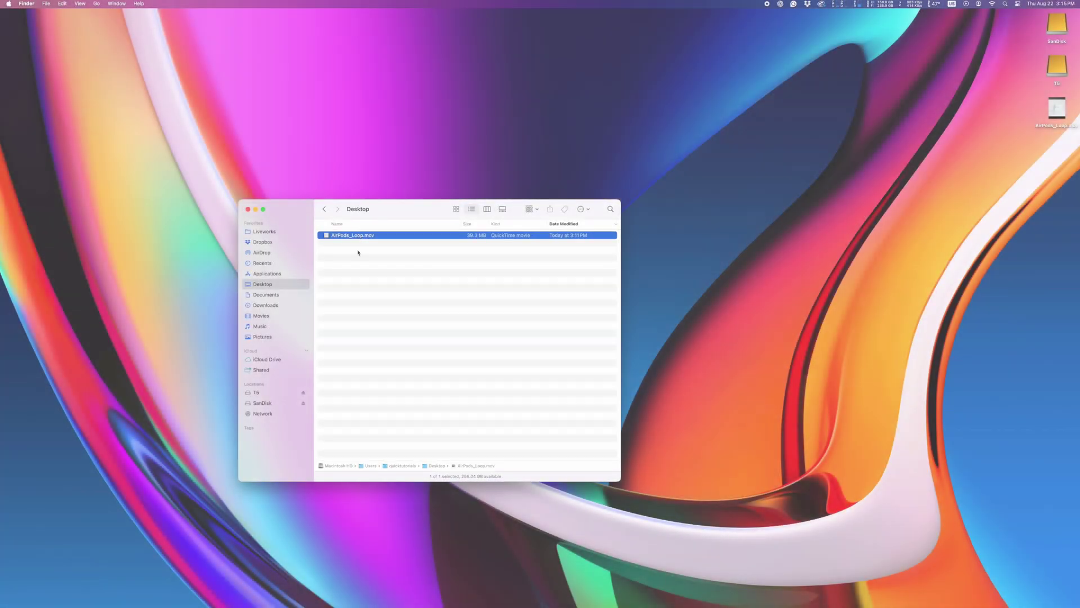
key("space")
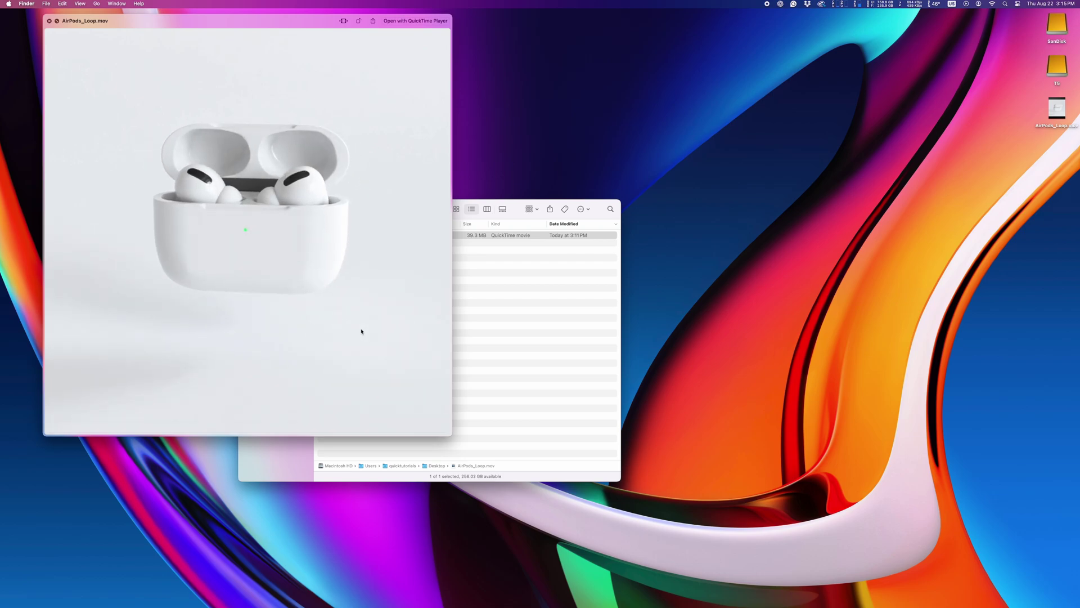
key("space")
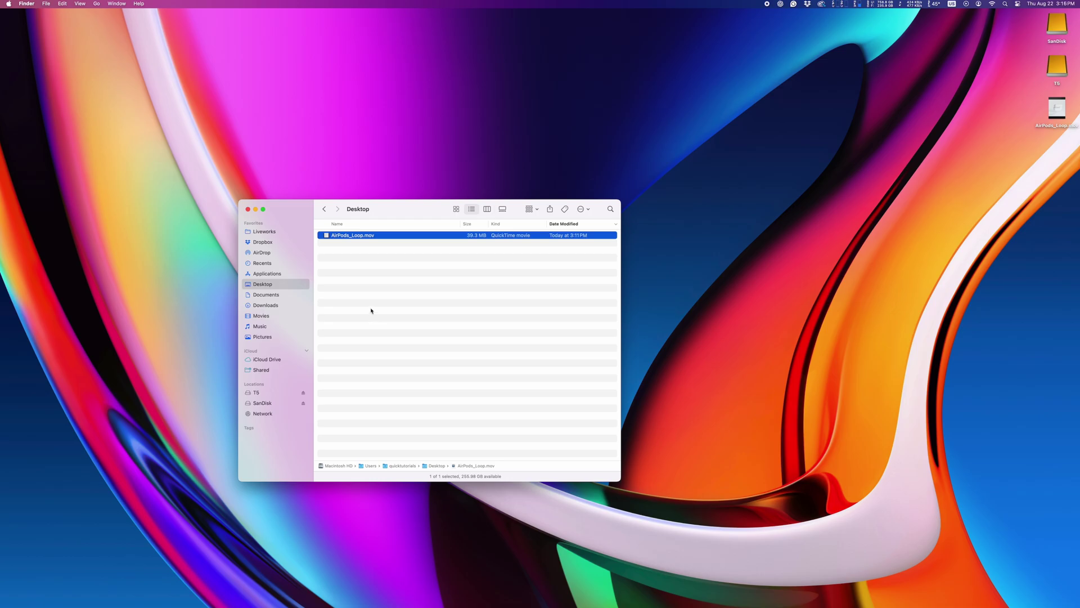
mouse_move(454, 602)
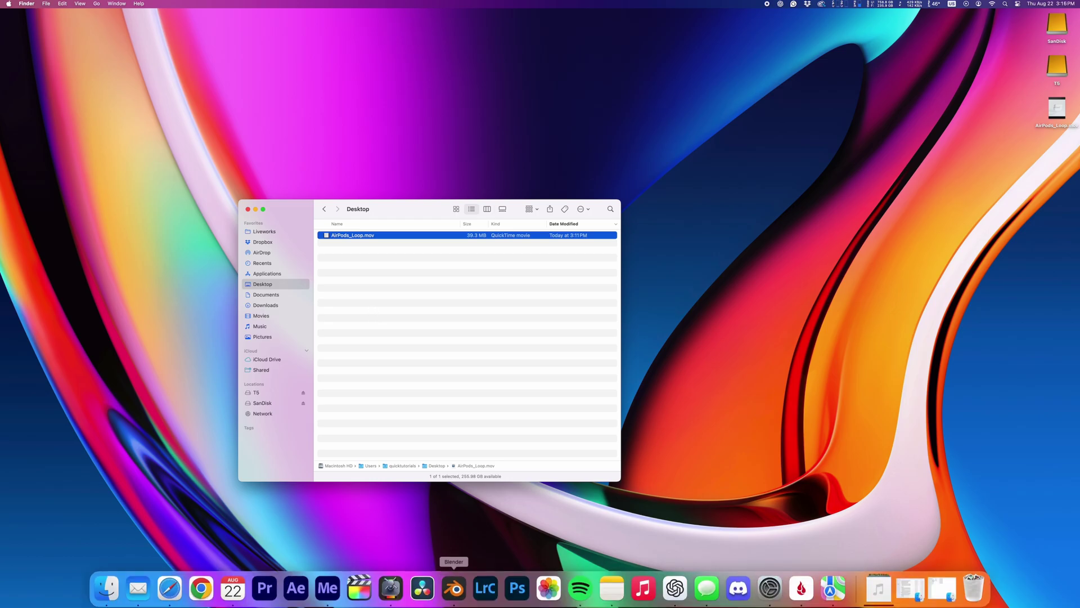
left_click(327, 590)
Step: Queue AirPods_Loop.mov as an Animated GIF and start encoding it to the Desktop
left_click_drag(340, 237, 579, 241)
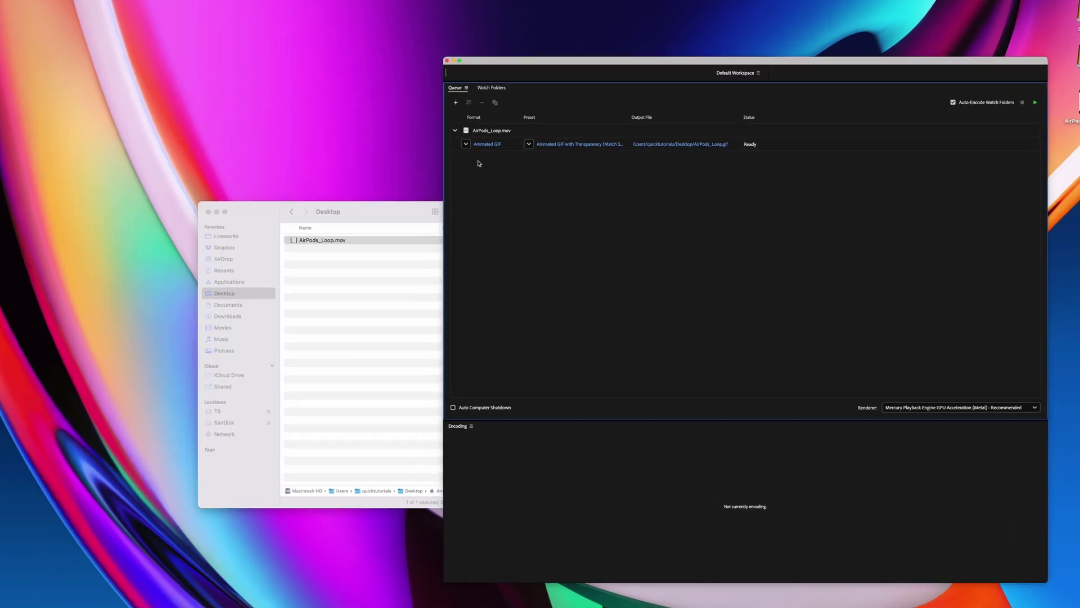
left_click(484, 147)
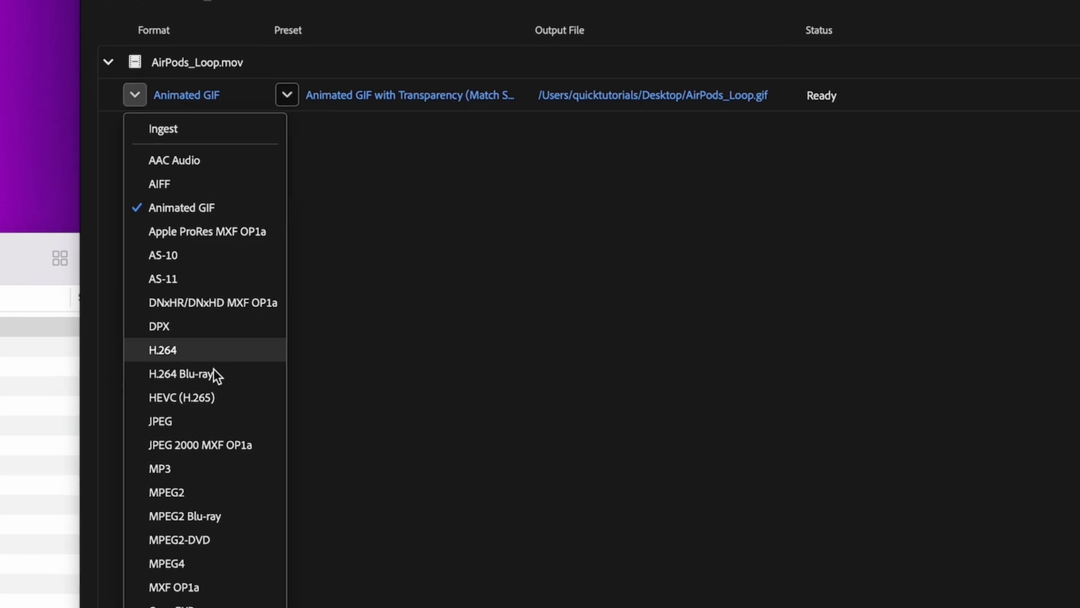
left_click(194, 208)
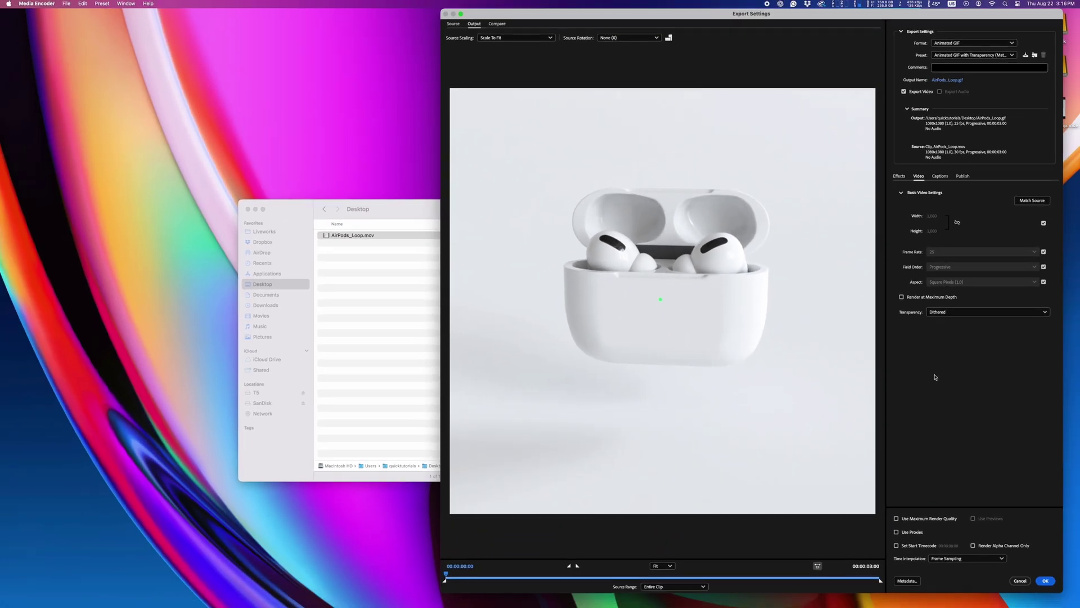
left_click(1046, 582)
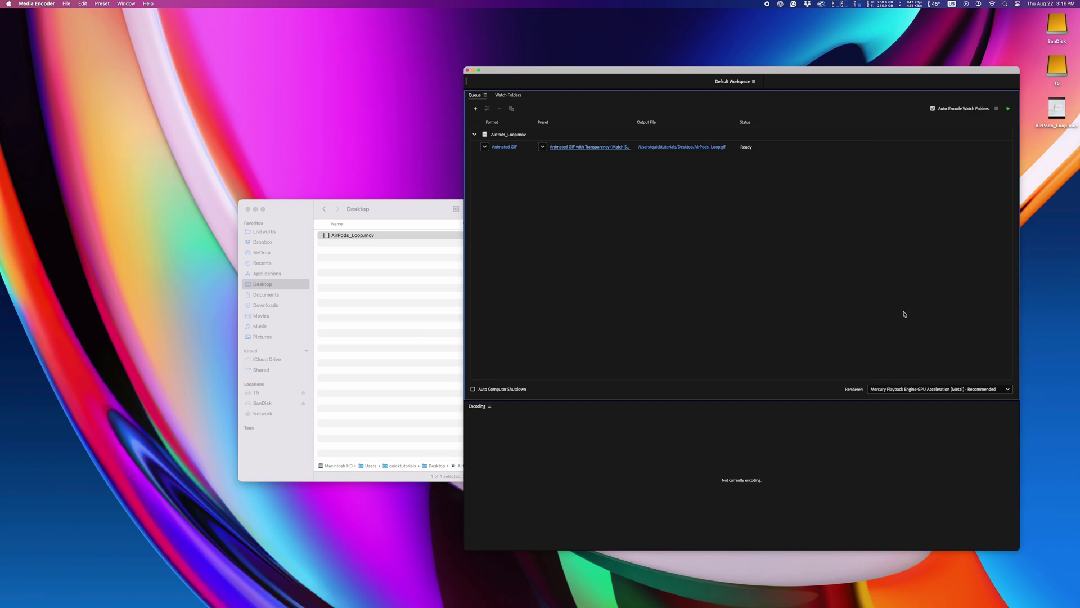
left_click(1007, 109)
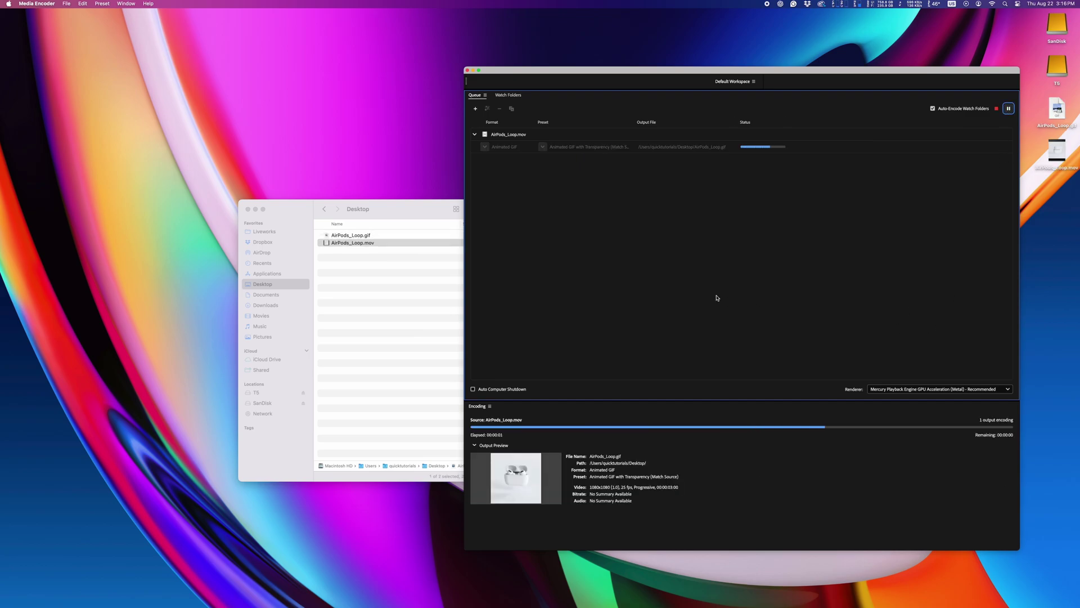
Step: Preview the finished 26.9 MB AirPods_Loop.gif in Finder with Quick Look
left_click(444, 242)
left_click(446, 235)
key("space")
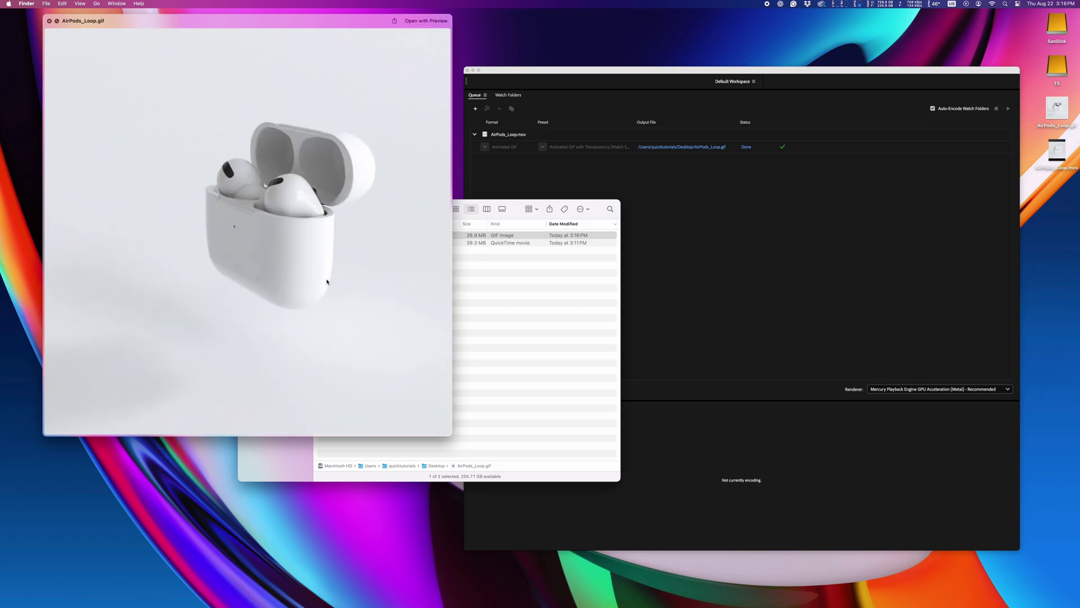
Step: Dismiss the AirPods_Loop.gif Quick Look preview to return to the Desktop listing
key("space")
mouse_move(421, 601)
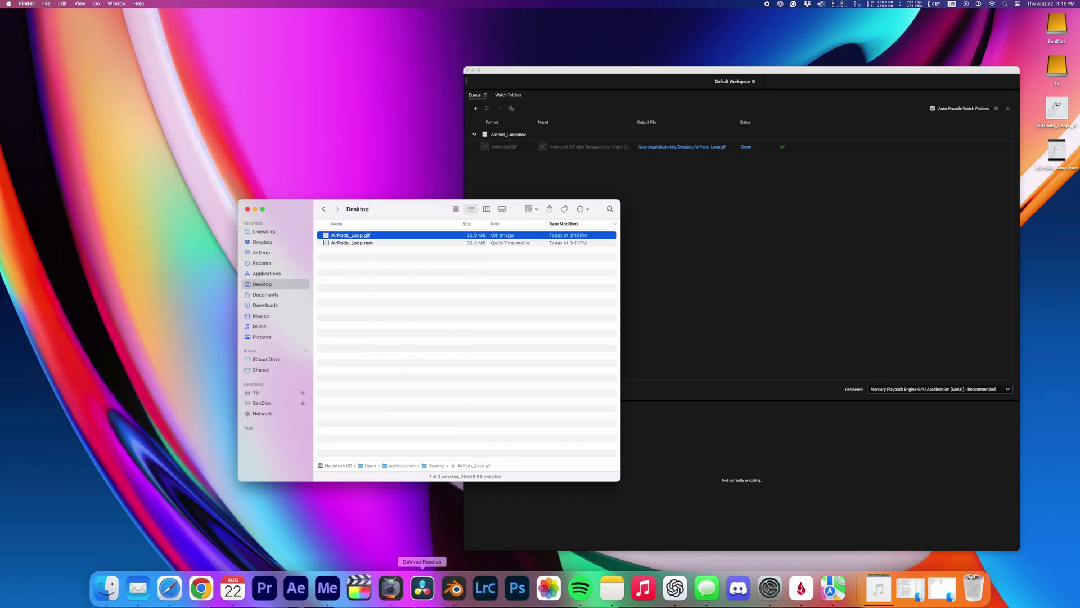
Step: Launch Compressor and enlarge its window
left_click(390, 588)
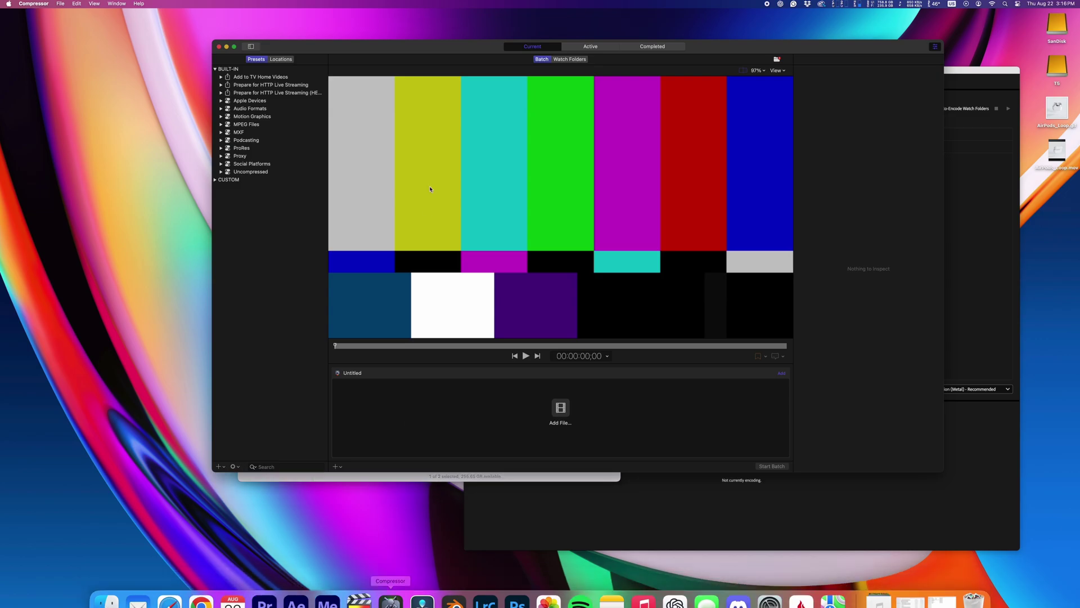
double_click(572, 41)
left_click_drag(572, 20, 559, 15)
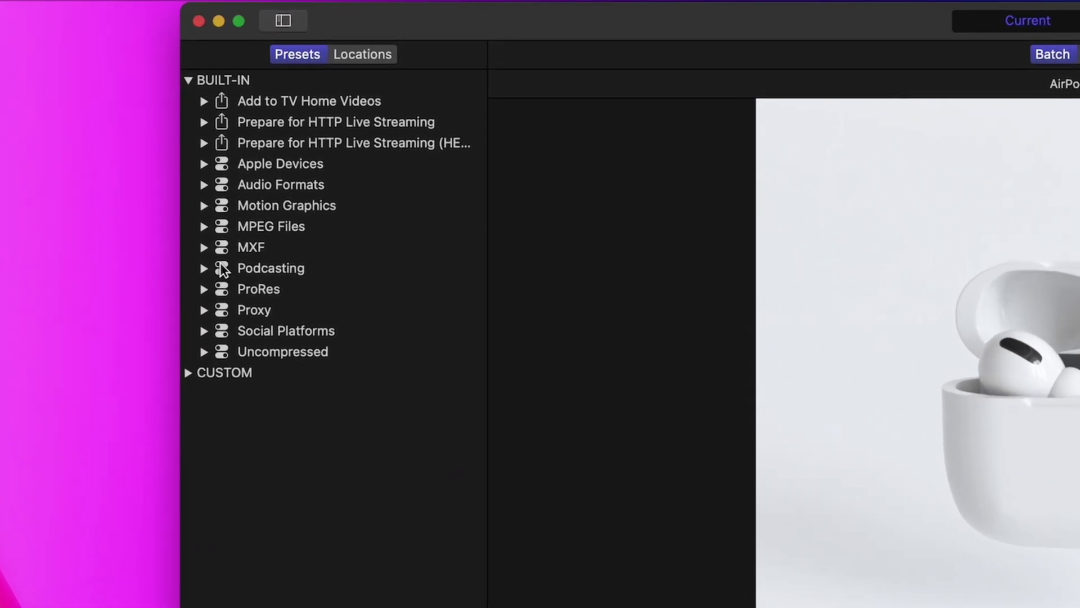
Step: Apply Animated Image (Large) to AirPods_Loop.mov at up to 1080 x 1080 and start the batch
left_click(204, 206)
left_click(298, 227)
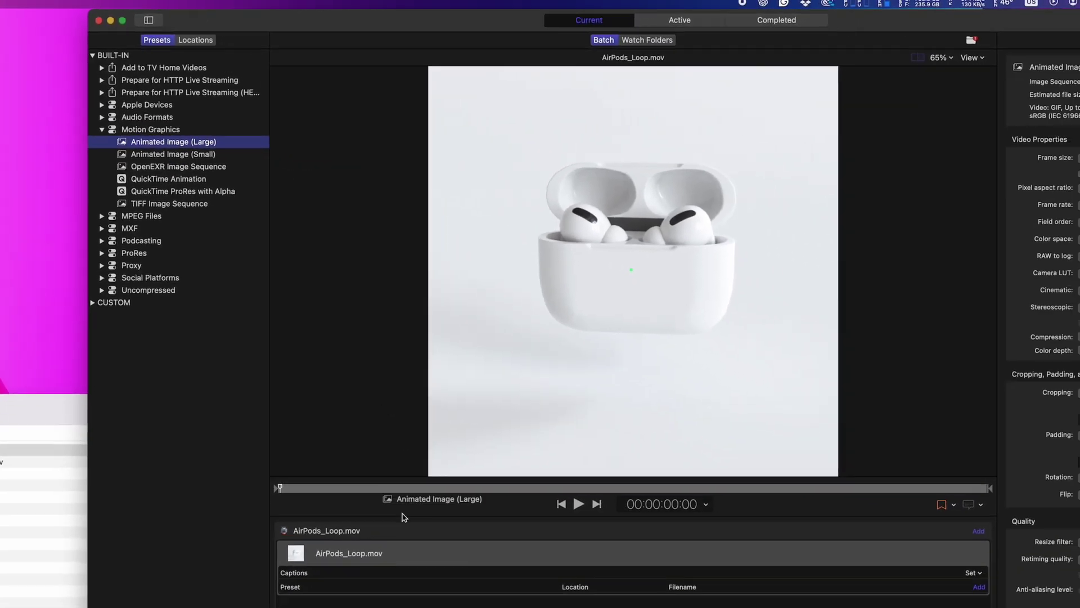
left_click_drag(404, 517, 390, 581)
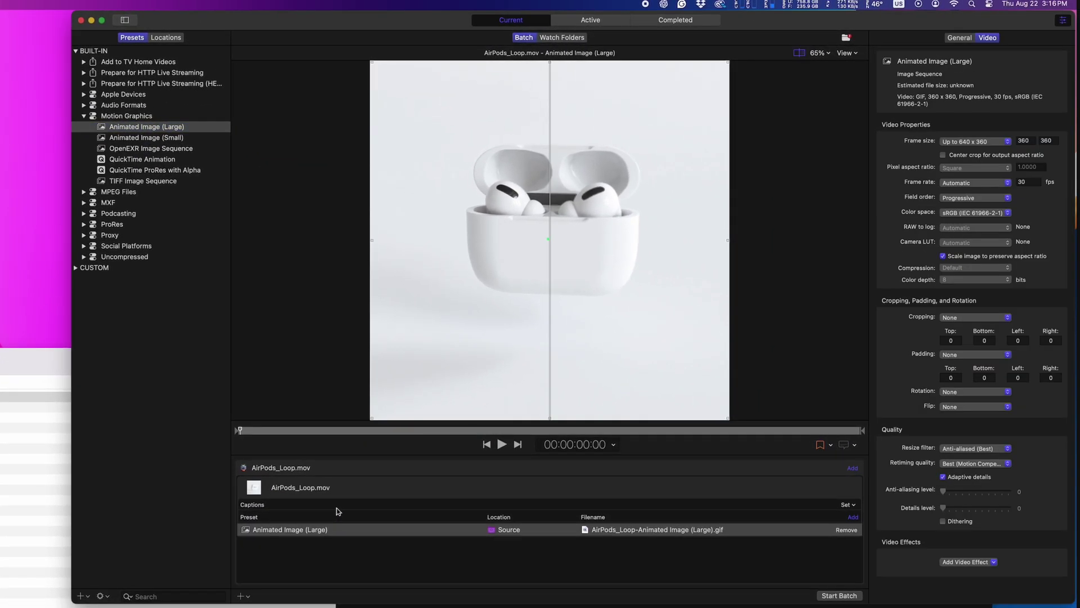
left_click(988, 143)
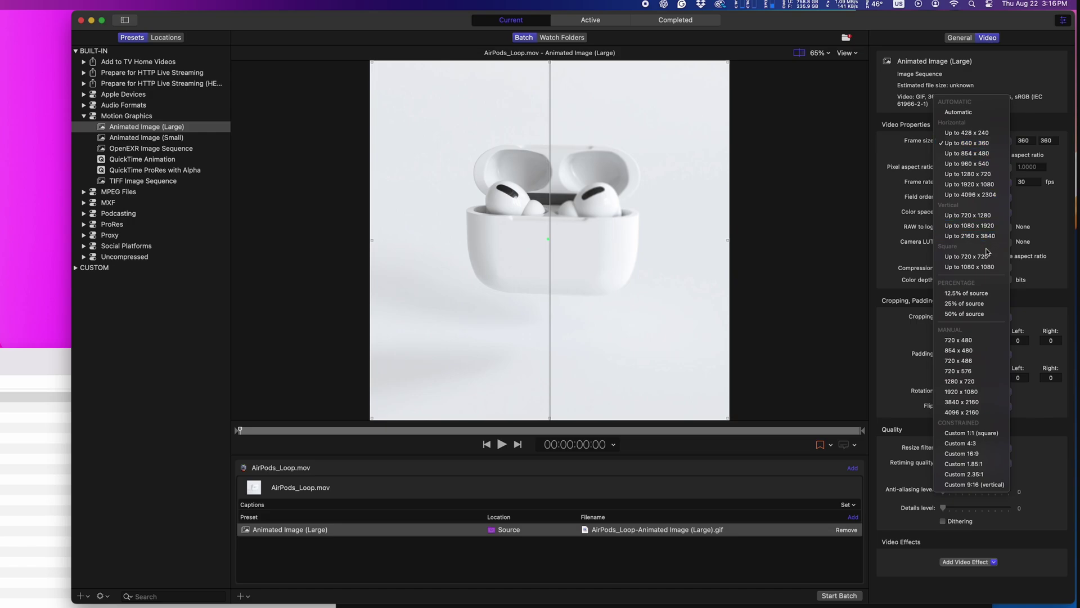
left_click(981, 267)
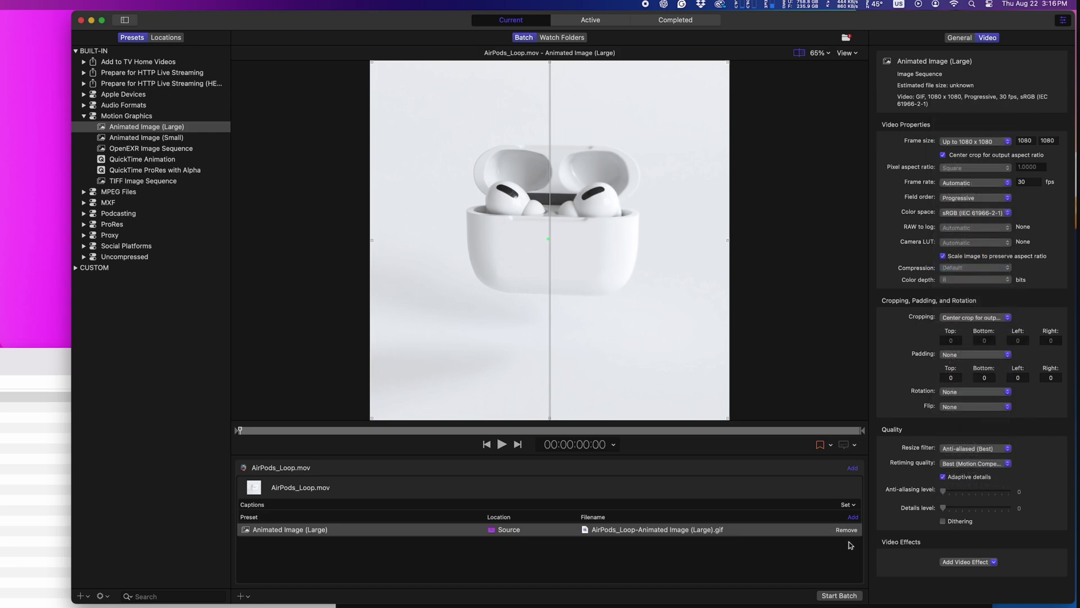
left_click(839, 596)
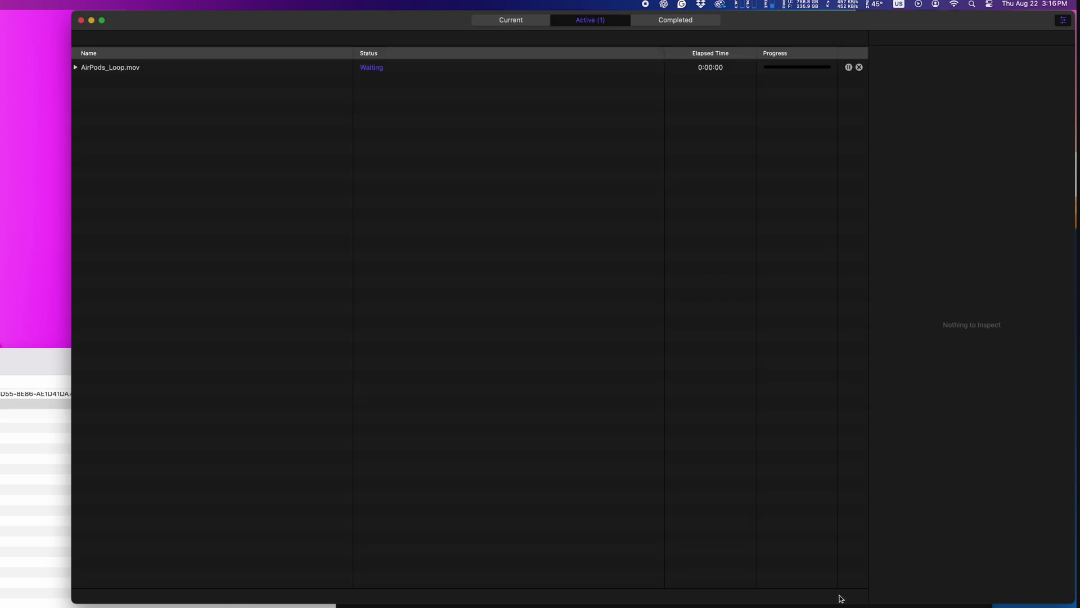
left_click(29, 357)
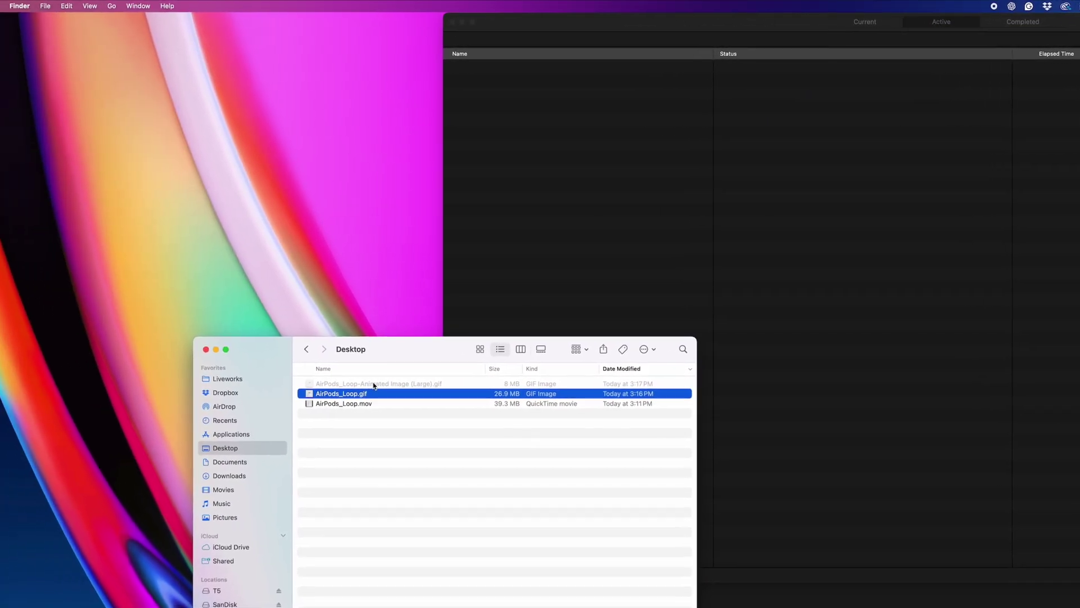
Step: Quick Look the 8 MB AirPods_Loop-Animated Image (Large).gif, then close the preview
left_click(374, 384)
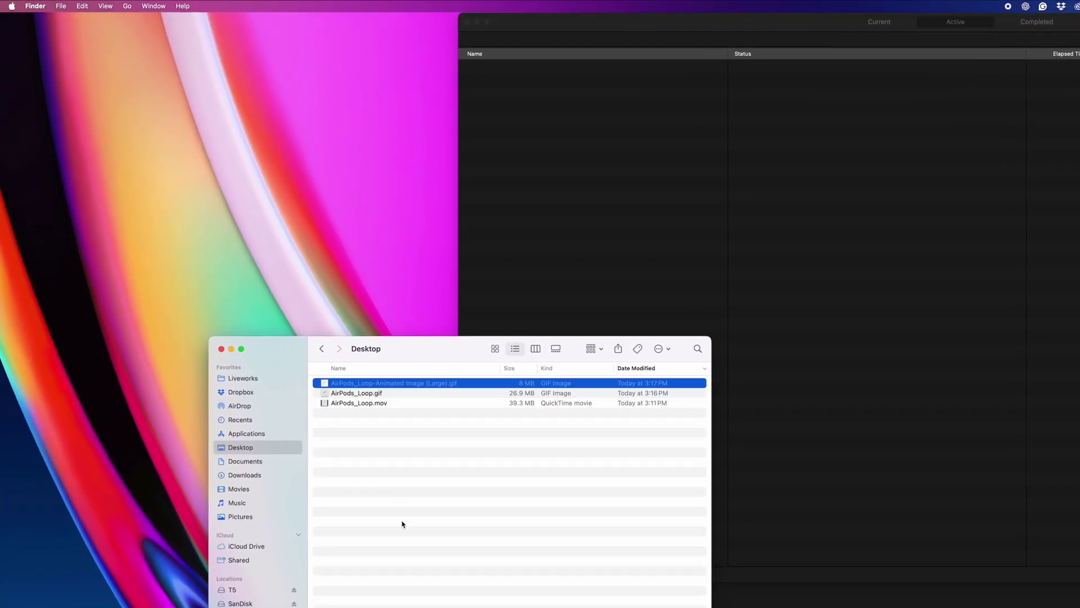
key("space")
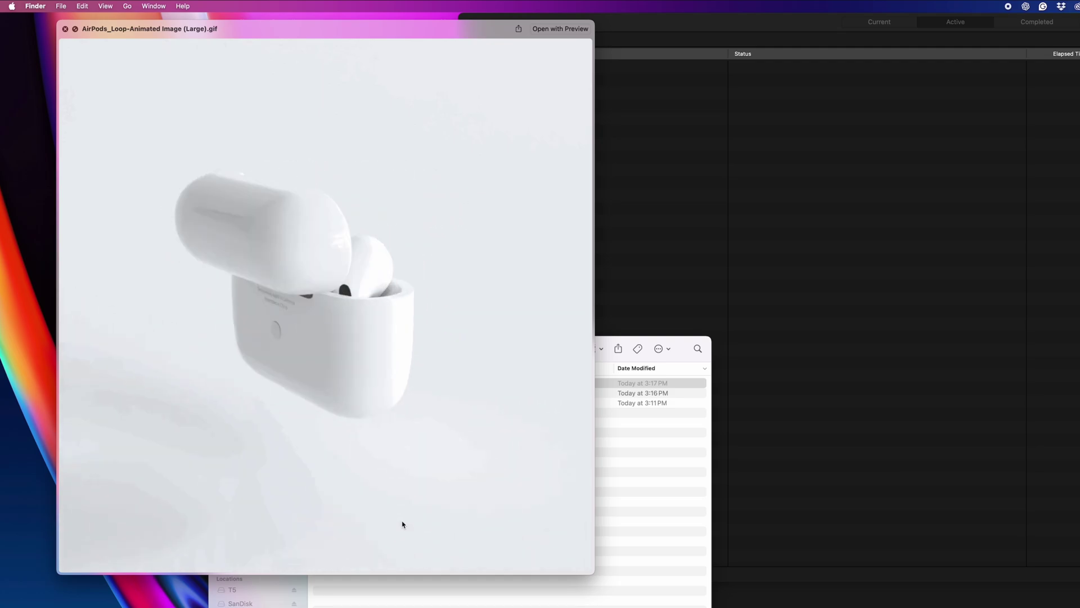
key("space")
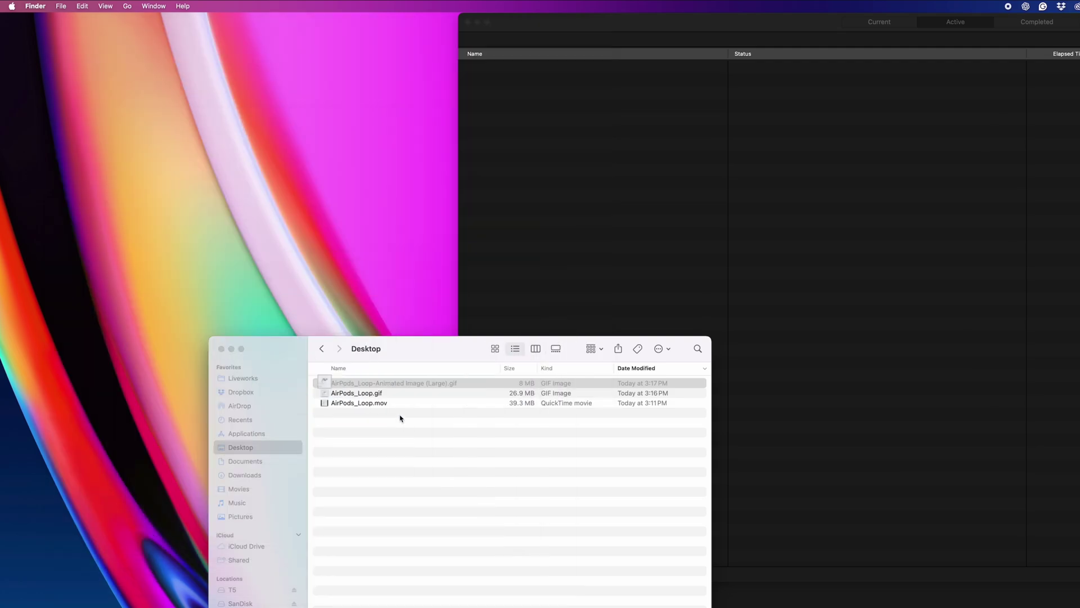
Step: Select AirPods_Loop.mov, move Safari aside, and go to GIPHY's Upload page
left_click(400, 403)
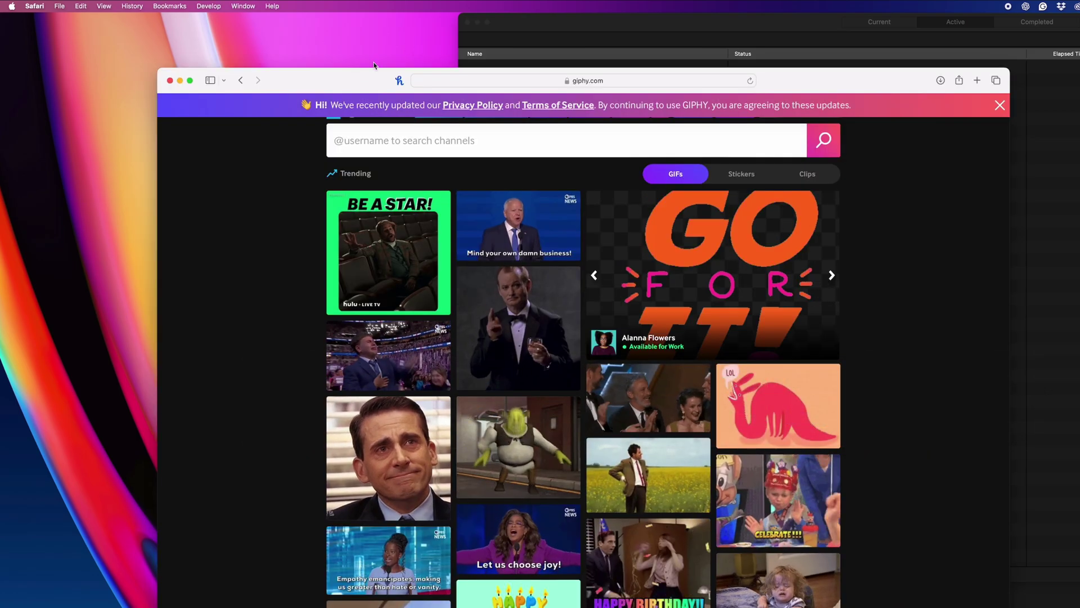
left_click_drag(350, 80, 574, 24)
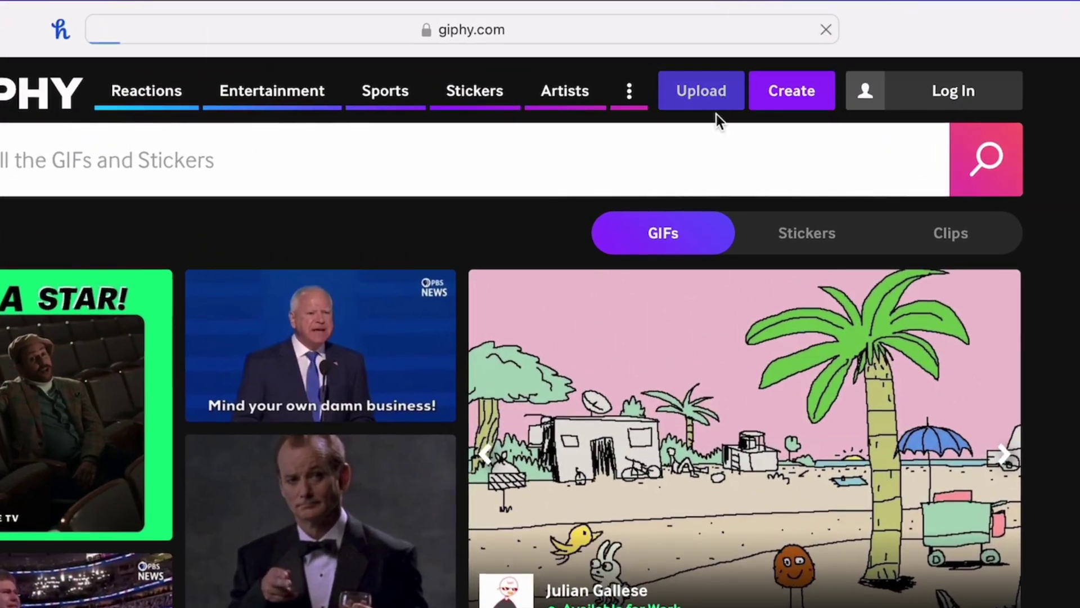
left_click(677, 46)
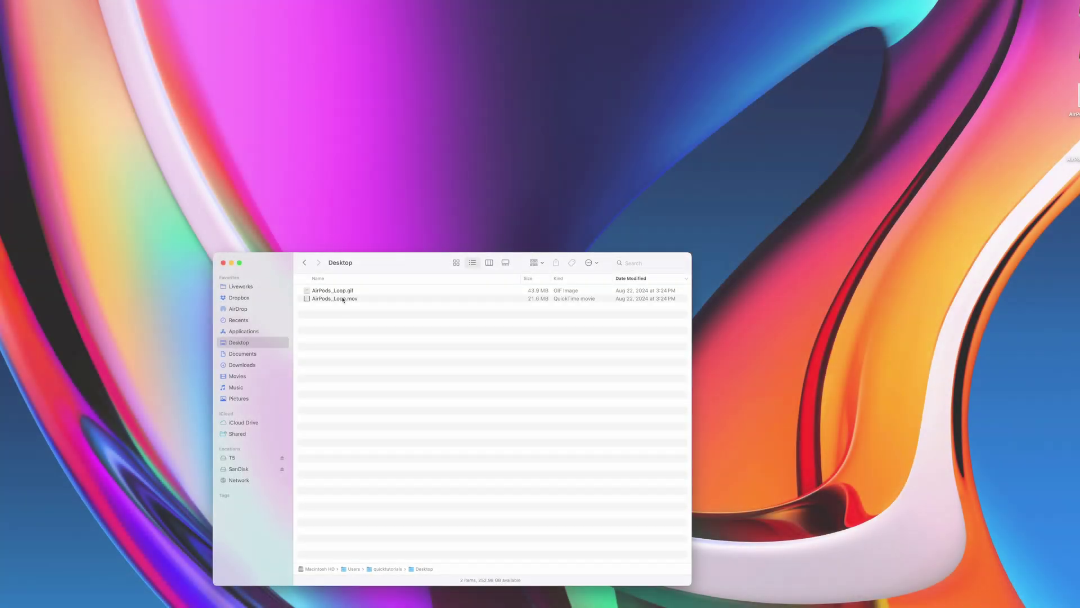
Step: Open AirPods_Loop.mov in QuickTime Player and shrink its window
double_click(332, 298)
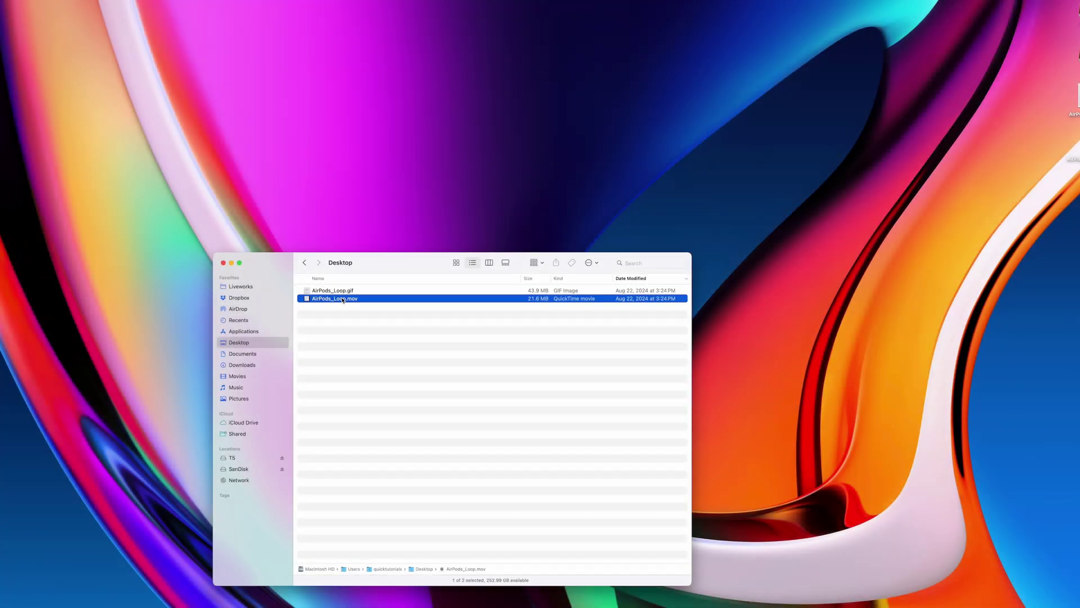
left_click_drag(257, 190, 412, 201)
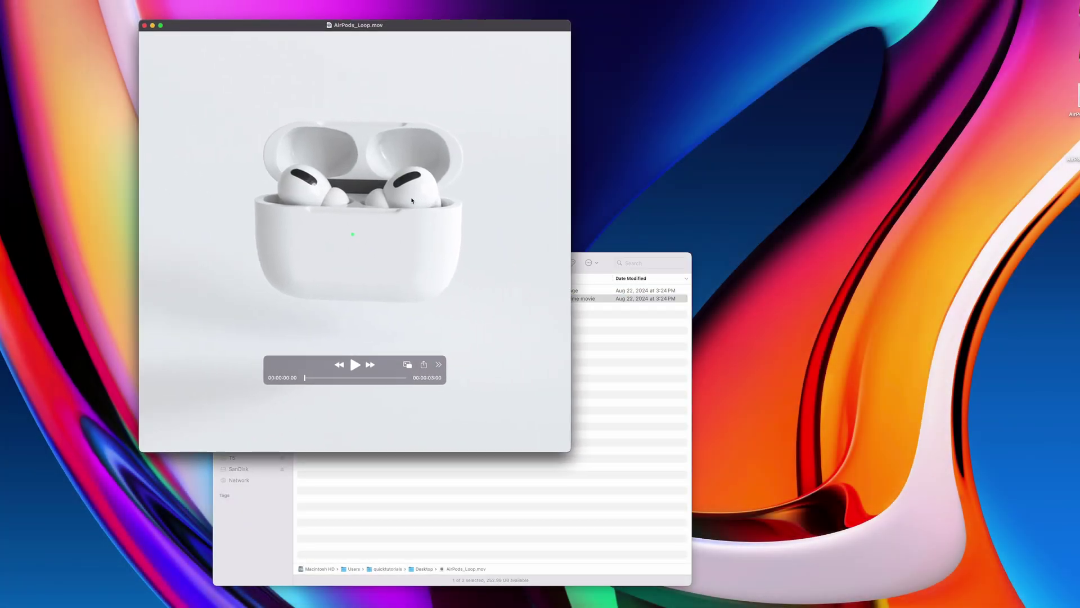
key("super+minus")
Step: Launch GIPHY Capture via Spotlight and fit its 760 x 752 frame over the movie
key("super+space")
type("gi")
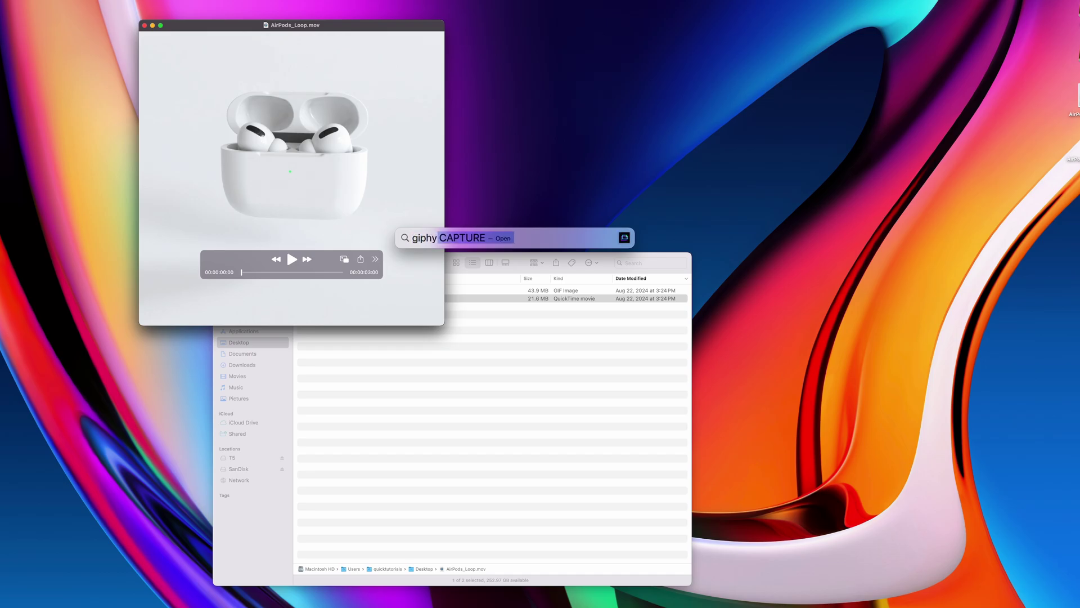
type("phy")
key("Return")
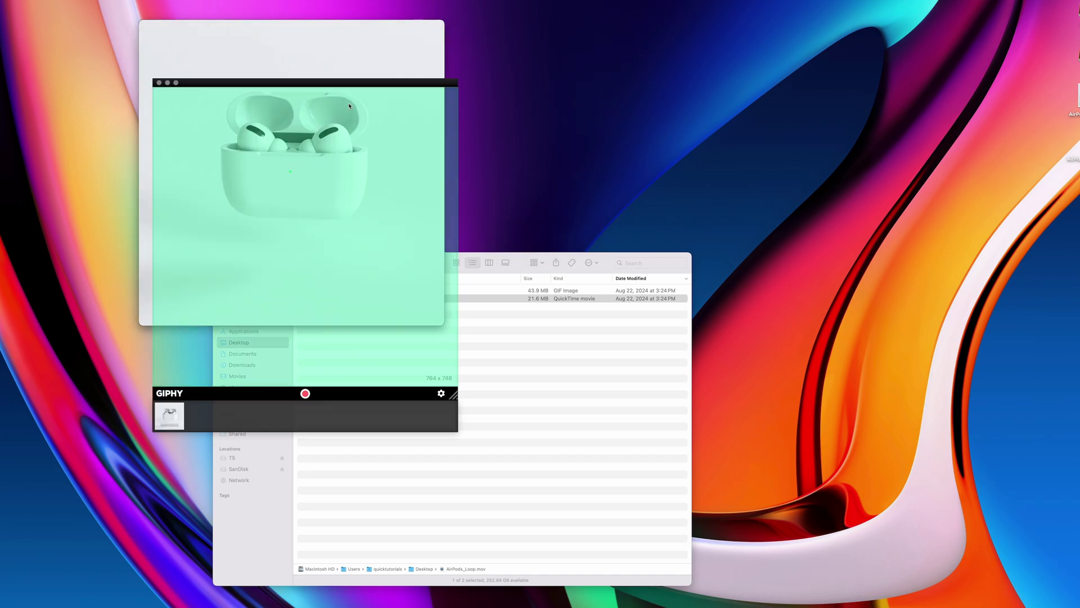
left_click_drag(264, 82, 225, 32)
mouse_move(490, 460)
left_mouse_down()
mouse_move(498, 476)
mouse_move(487, 462)
left_mouse_up()
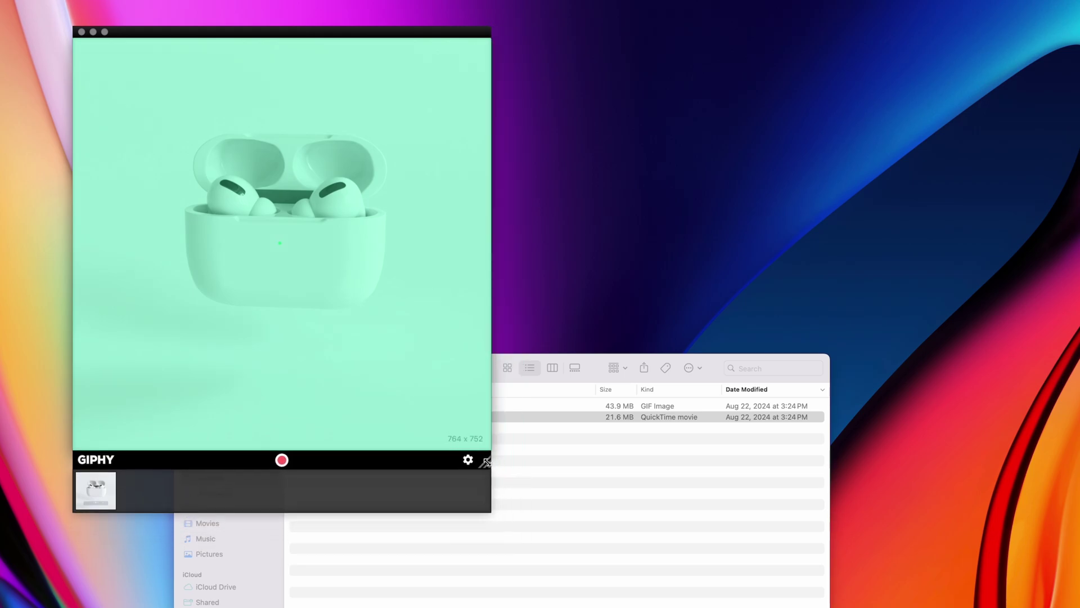
Step: Record about 10 seconds of the playing AirPods video and open the 153-frame clip for editing
key("super+Tab")
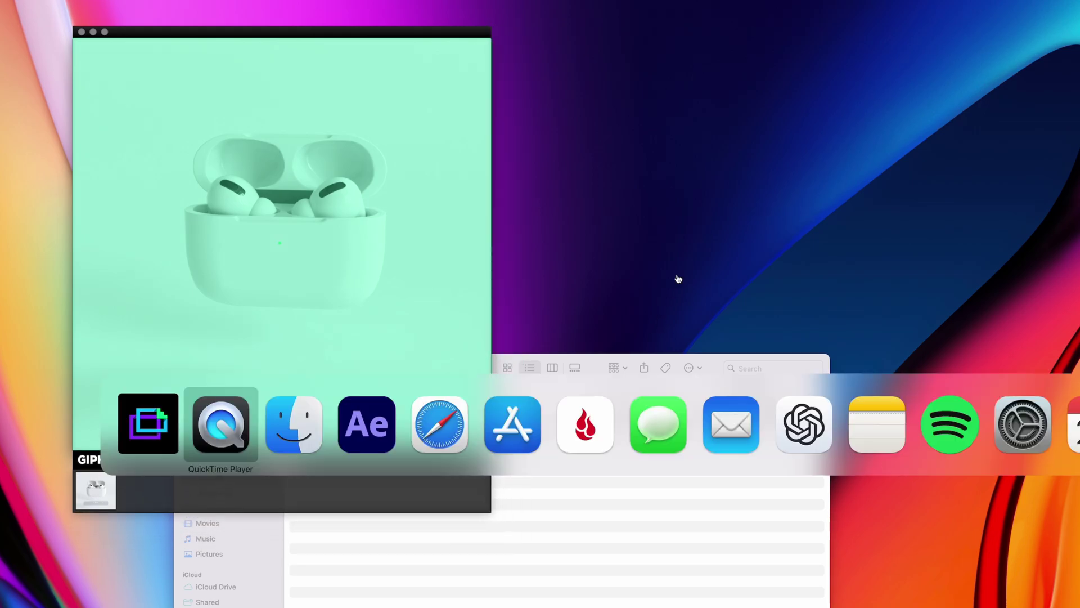
key("super+shift+Tab")
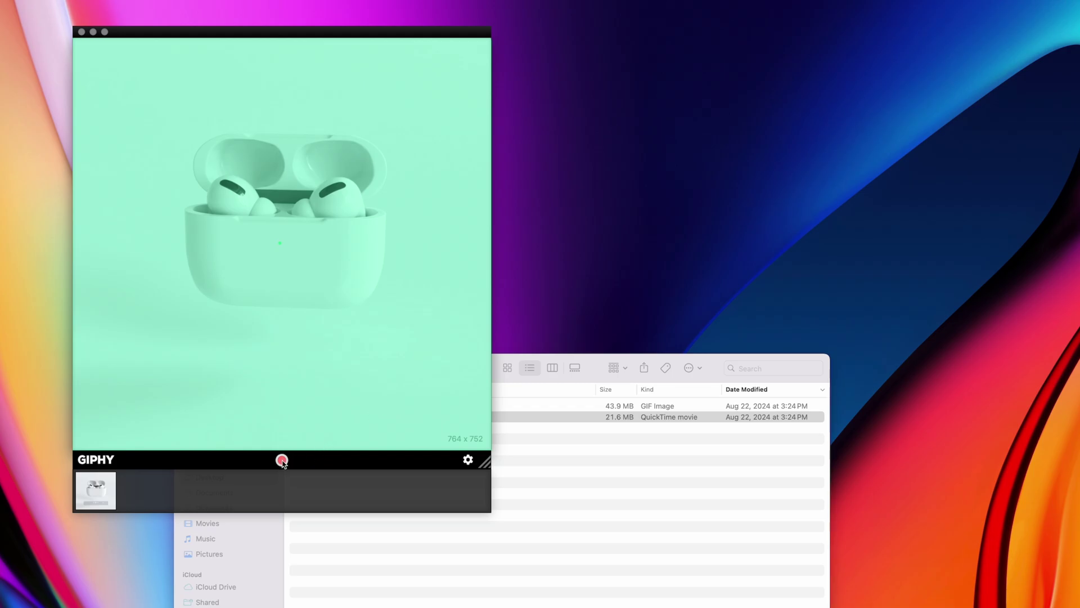
left_click(282, 461)
key("super+Tab")
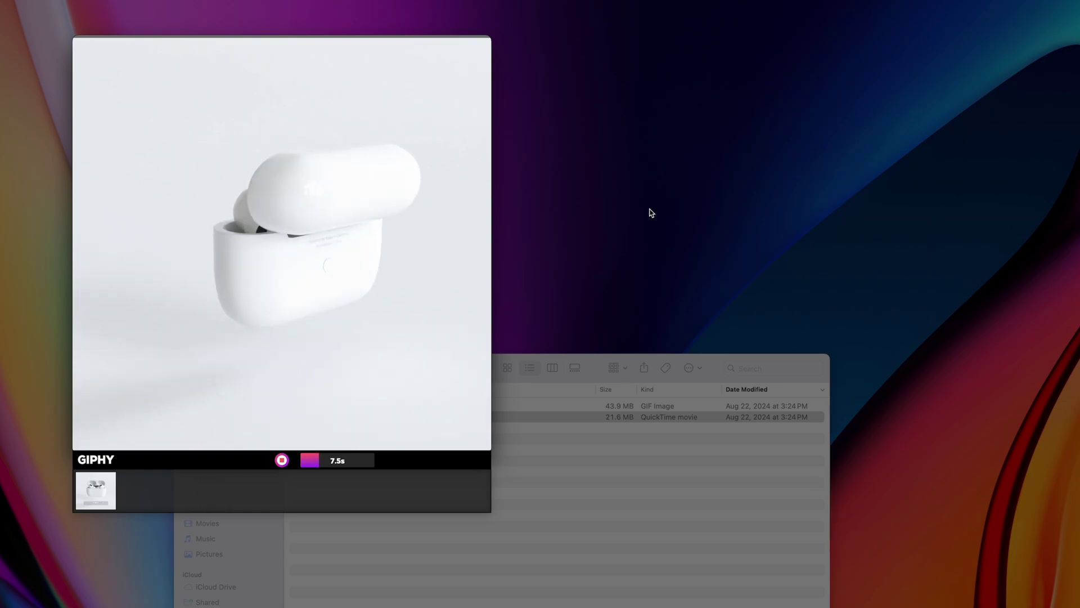
left_click(282, 461)
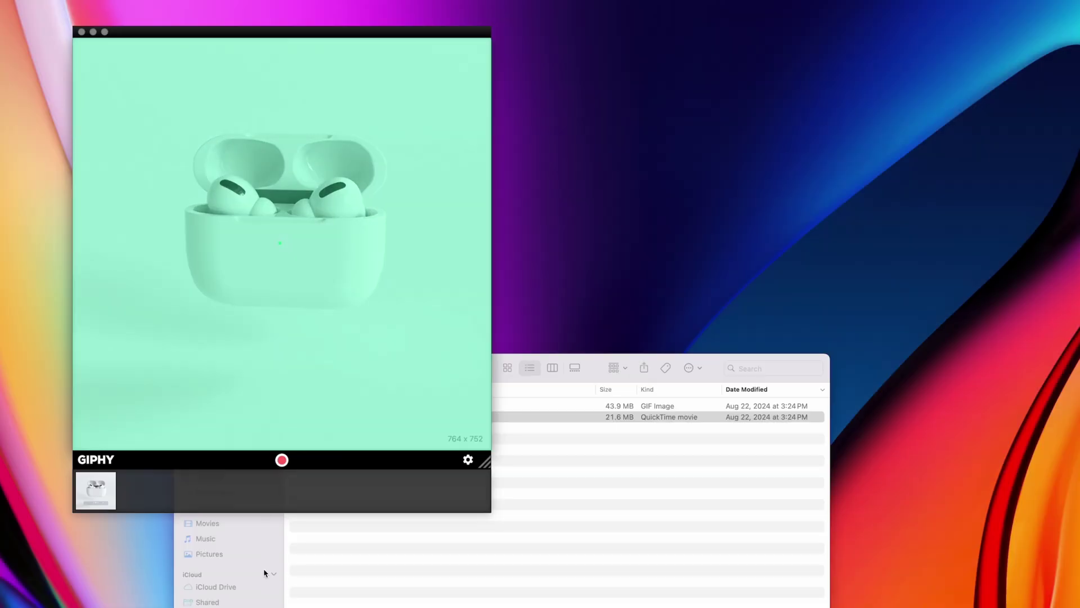
left_click(97, 493)
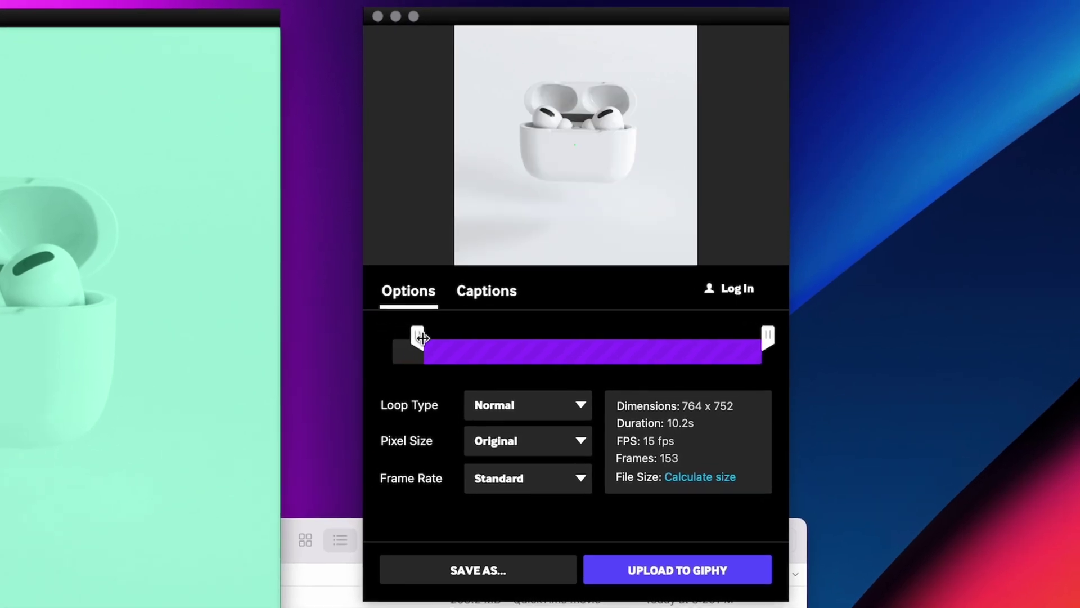
Step: Trim the clip to a 2.8-second, 42-frame loop with Normal loop type
left_click_drag(422, 338, 455, 340)
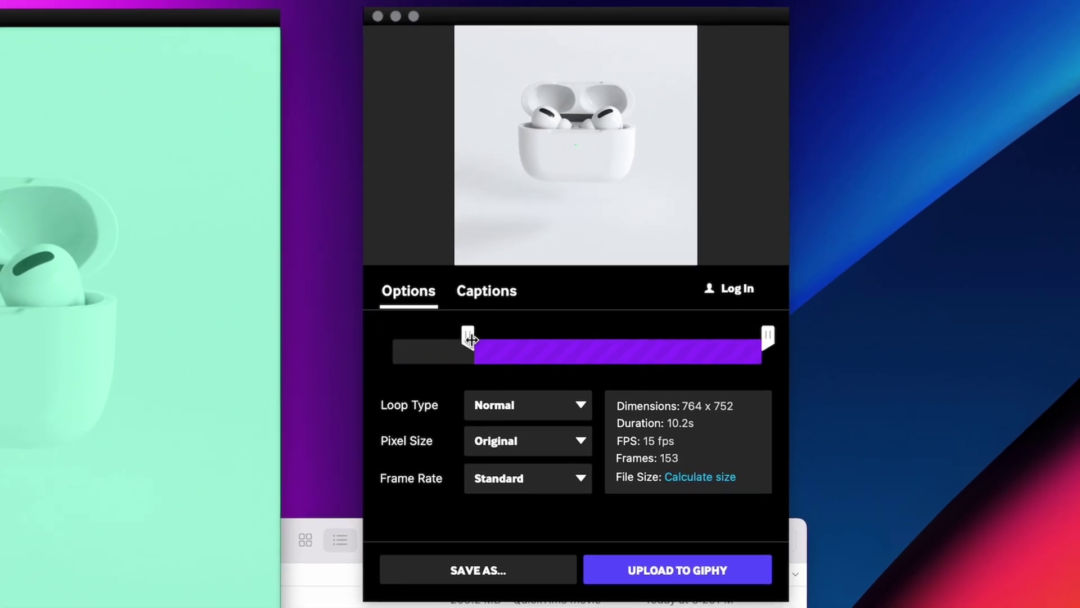
left_click_drag(771, 343, 554, 342)
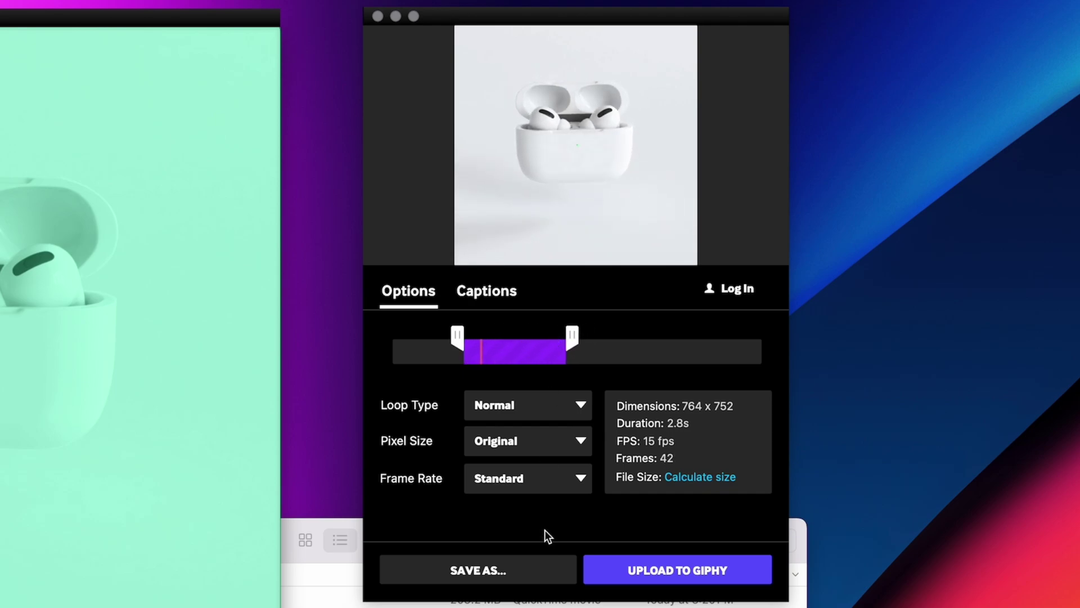
left_click(537, 406)
left_click(511, 433)
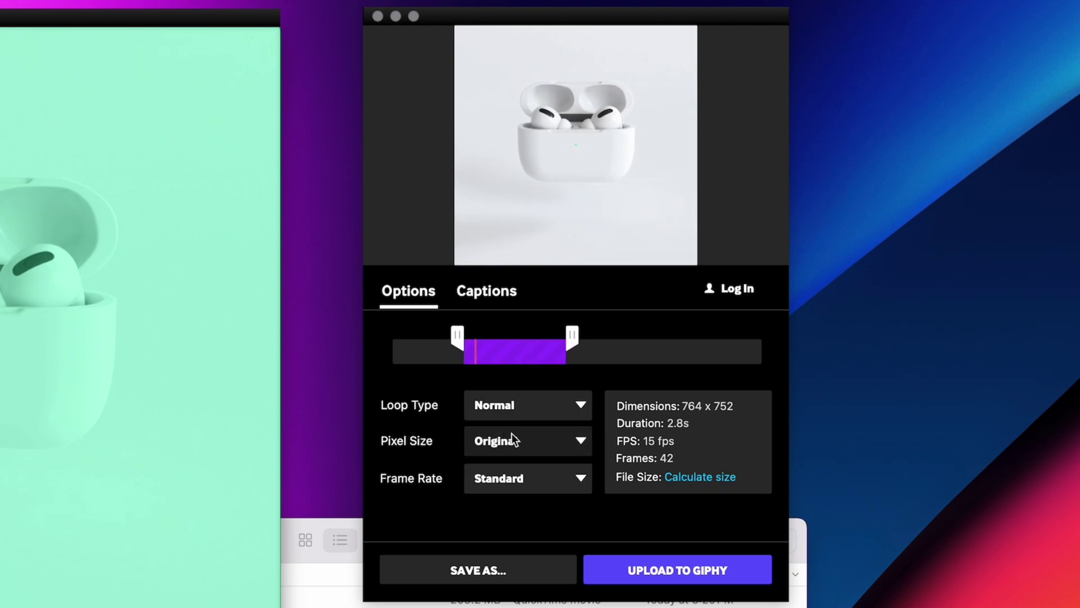
Step: Keep Original pixel size and Standard frame rate, then start saving as GIF
left_click(515, 435)
left_click(415, 455)
left_click(512, 484)
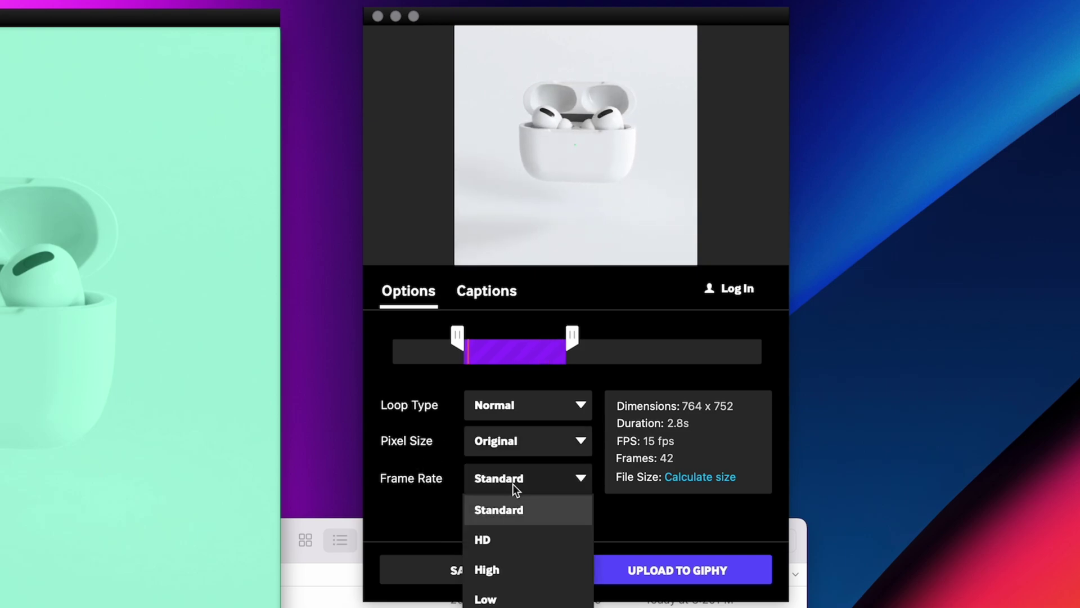
left_click(420, 477)
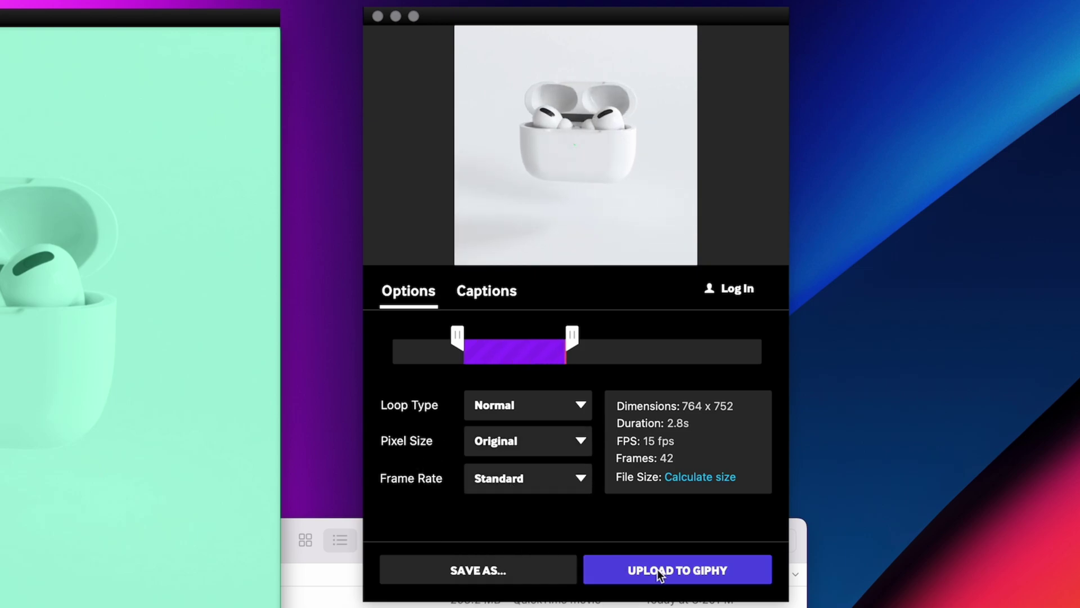
left_click(470, 568)
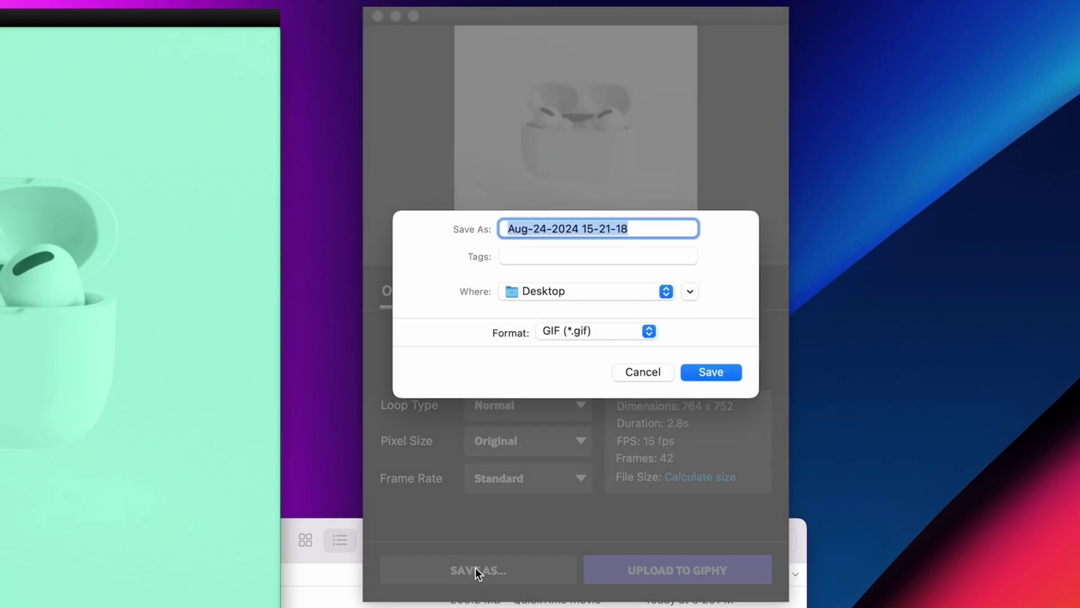
Step: Save the loop as AirPods GIF.gif on the Desktop, quit GIPHY Capture, and preview it
type("AirPods GIF")
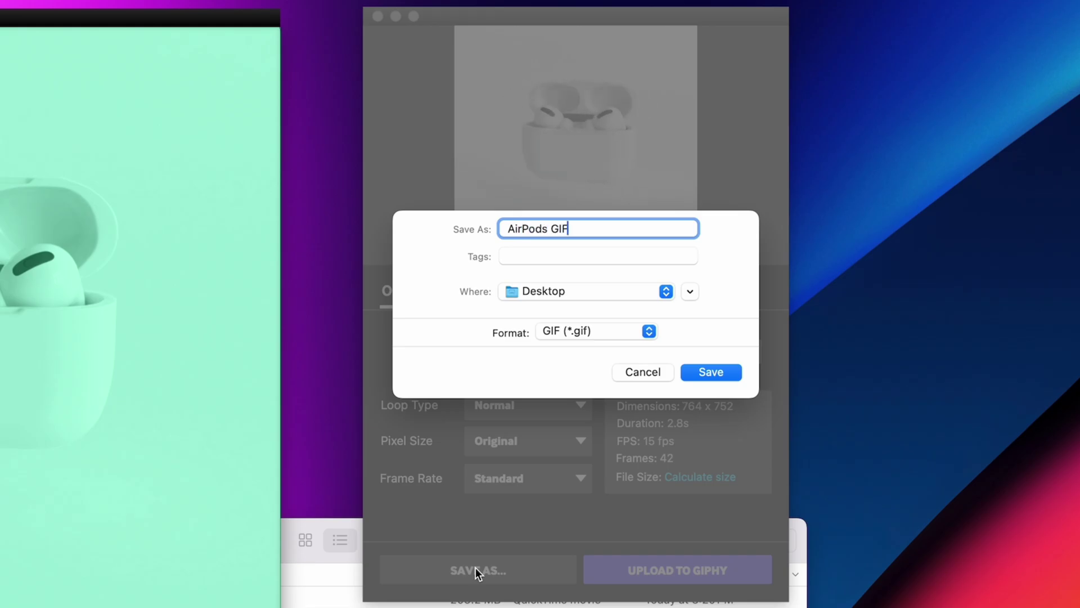
left_click(711, 372)
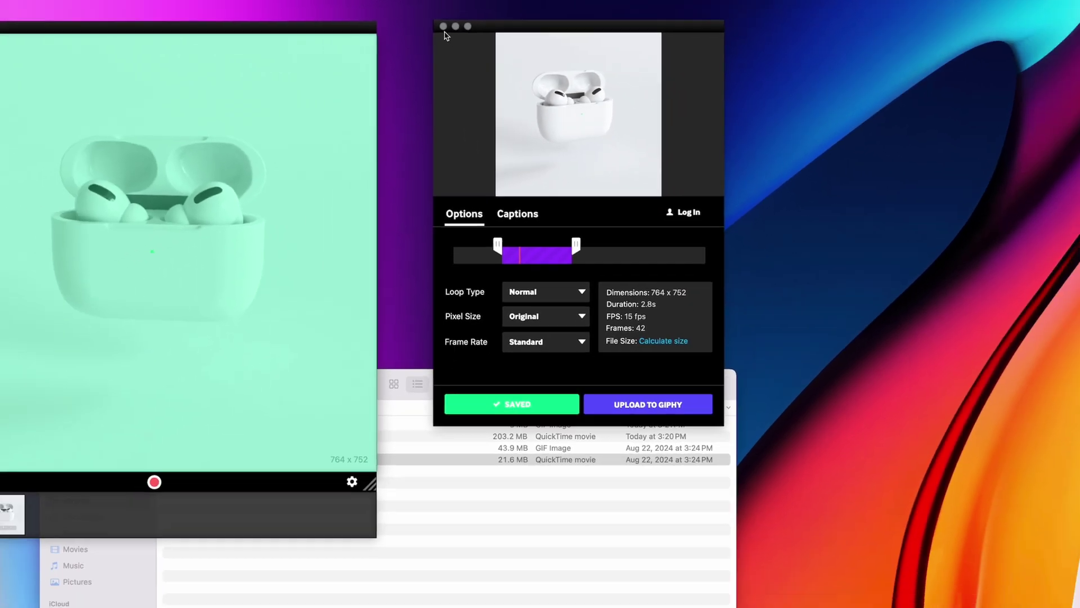
left_click(444, 27)
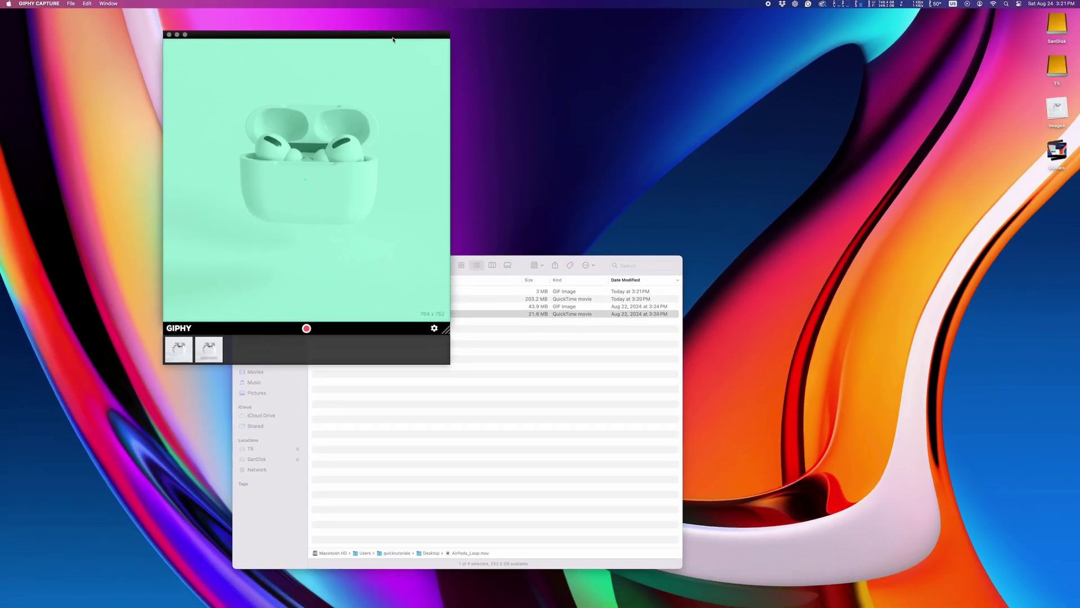
key("super+q")
left_click(376, 293)
key("space")
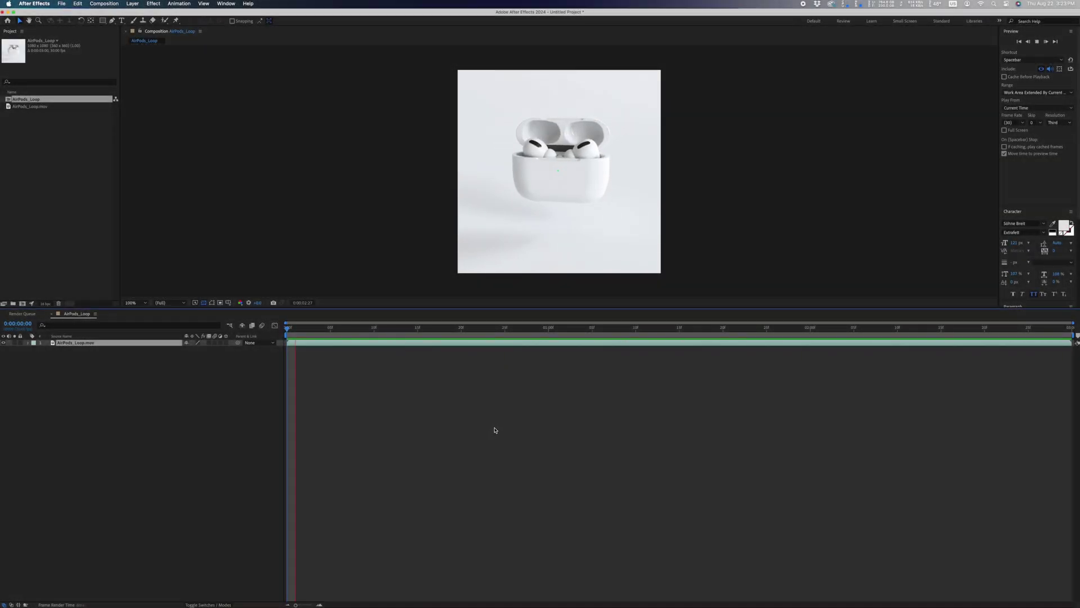
Step: Open the GifGun.jsxbin panel and show its settings: 15 fps, 128 colors, Desktop output
key("space")
left_click(226, 3)
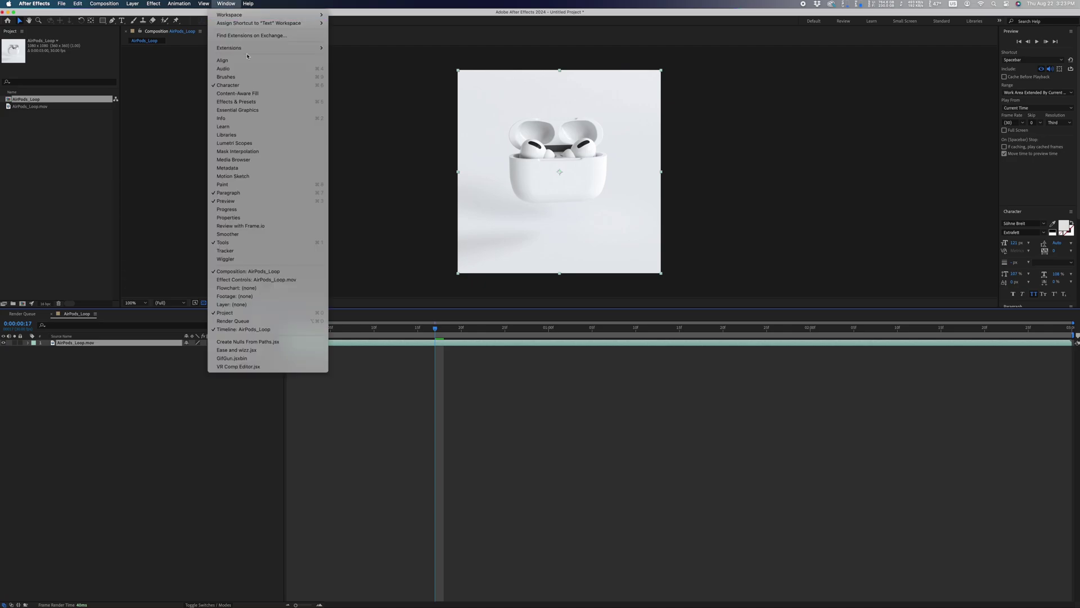
left_click(263, 360)
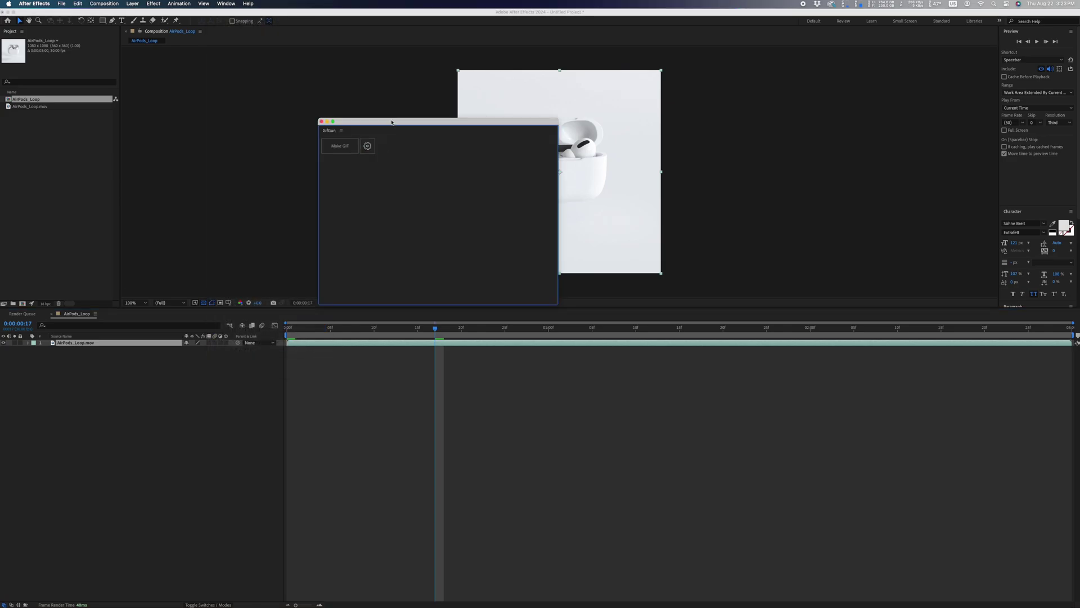
left_click_drag(392, 122, 238, 65)
left_click(217, 90)
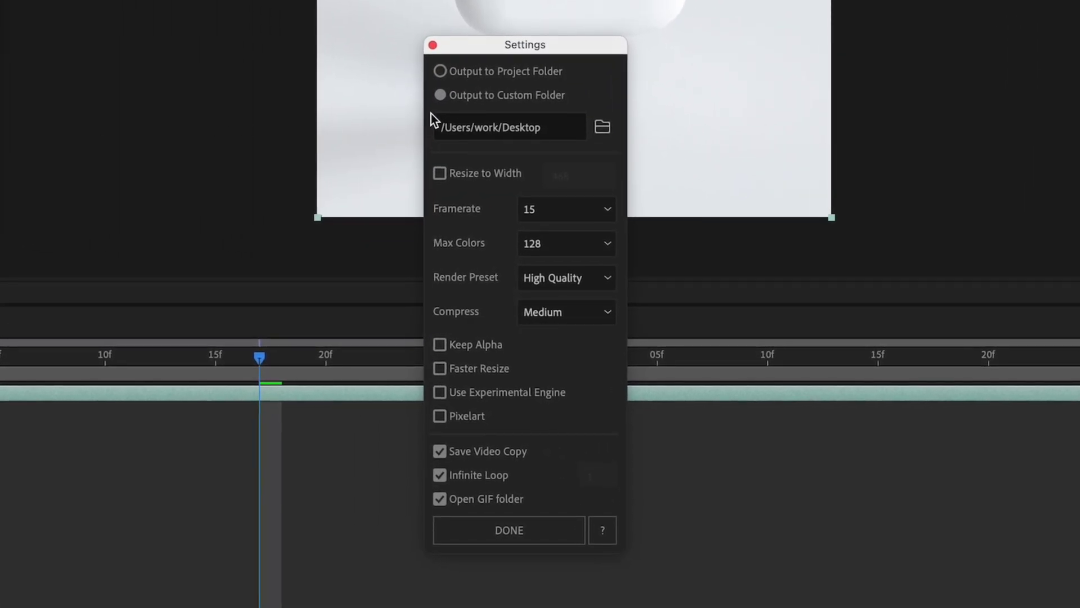
Step: Set GifGun's frame rate to 'as comp' and Compress to None, keeping 128 colors and High Quality
left_click(578, 210)
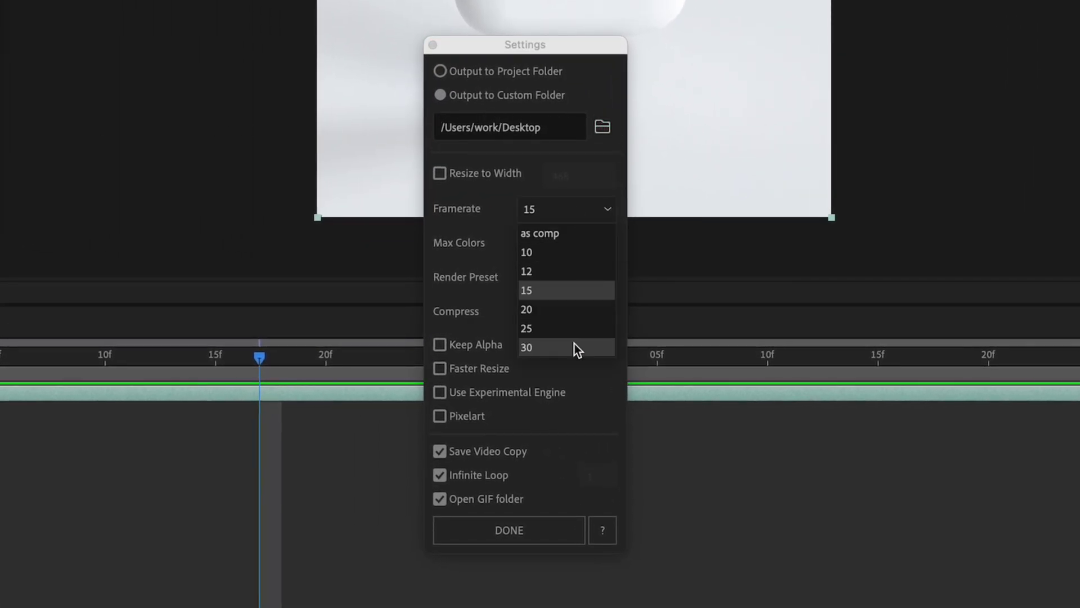
left_click(552, 235)
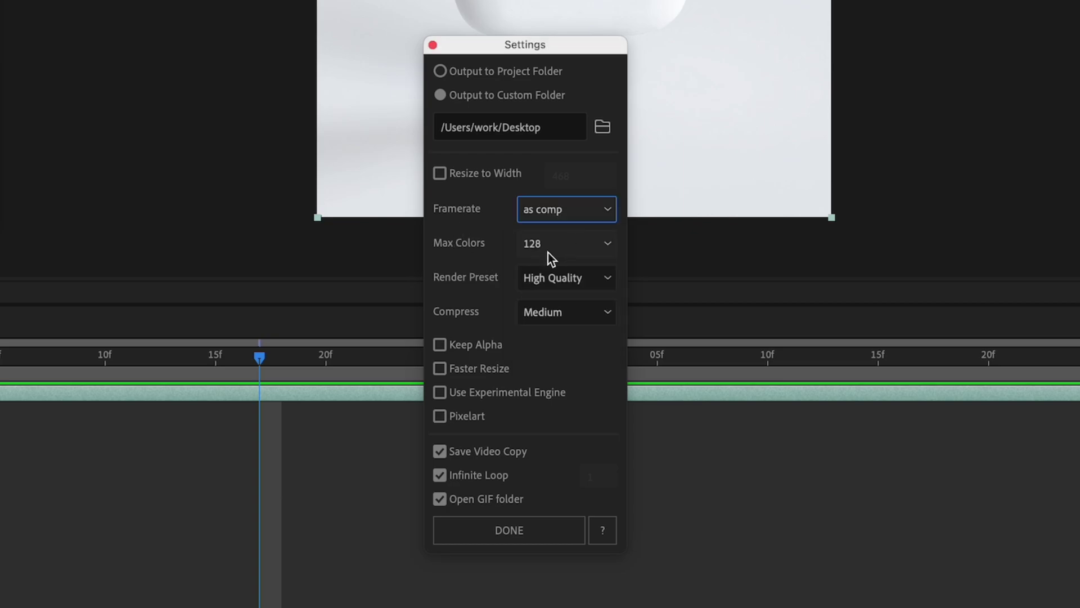
left_click(572, 248)
left_click(572, 245)
left_click(594, 282)
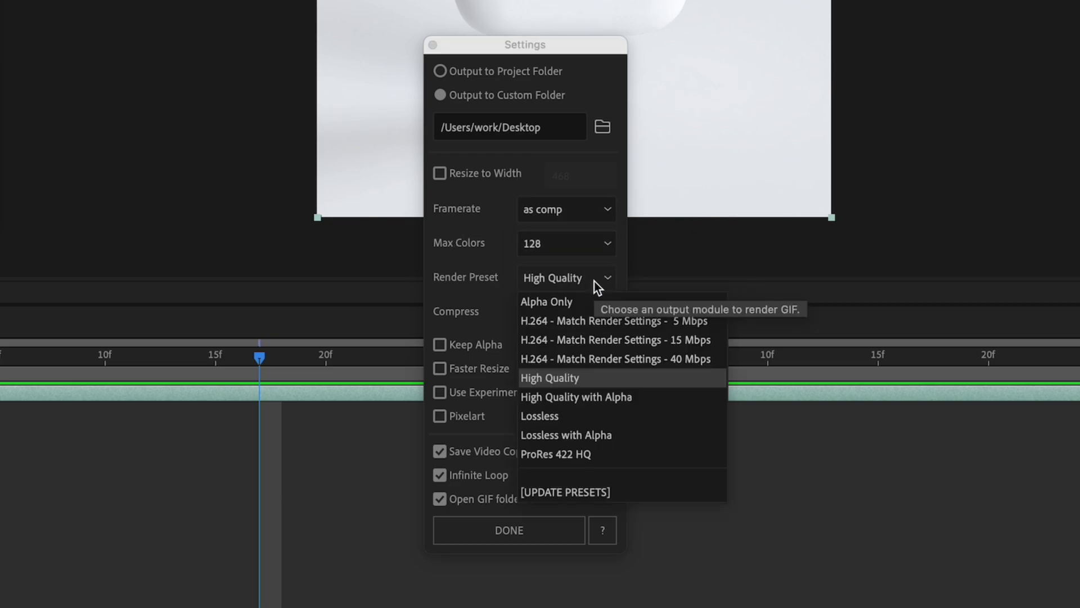
left_click(595, 282)
left_click(589, 312)
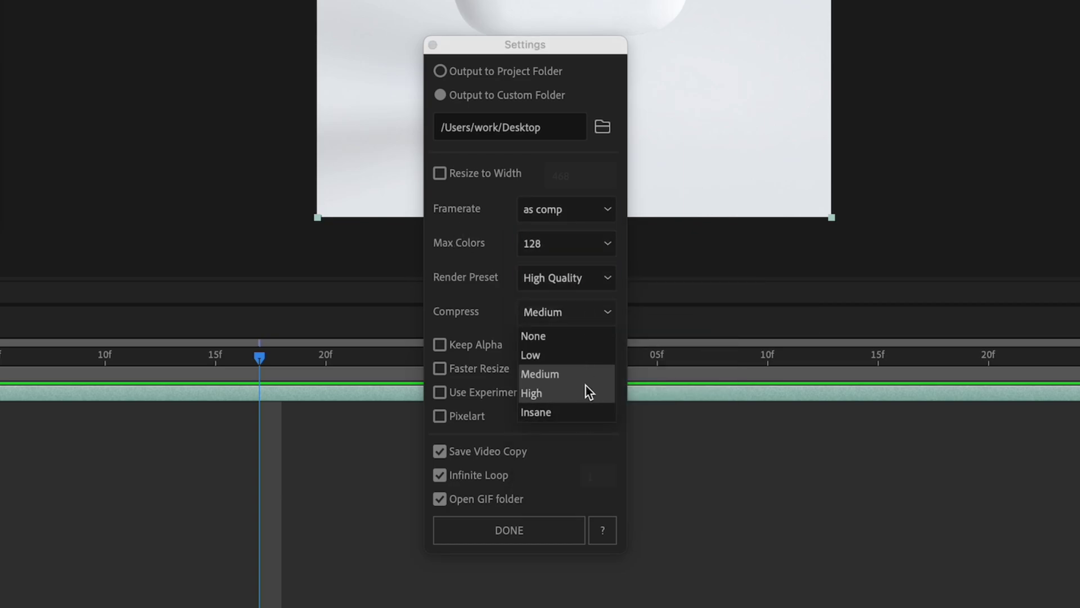
left_click(562, 336)
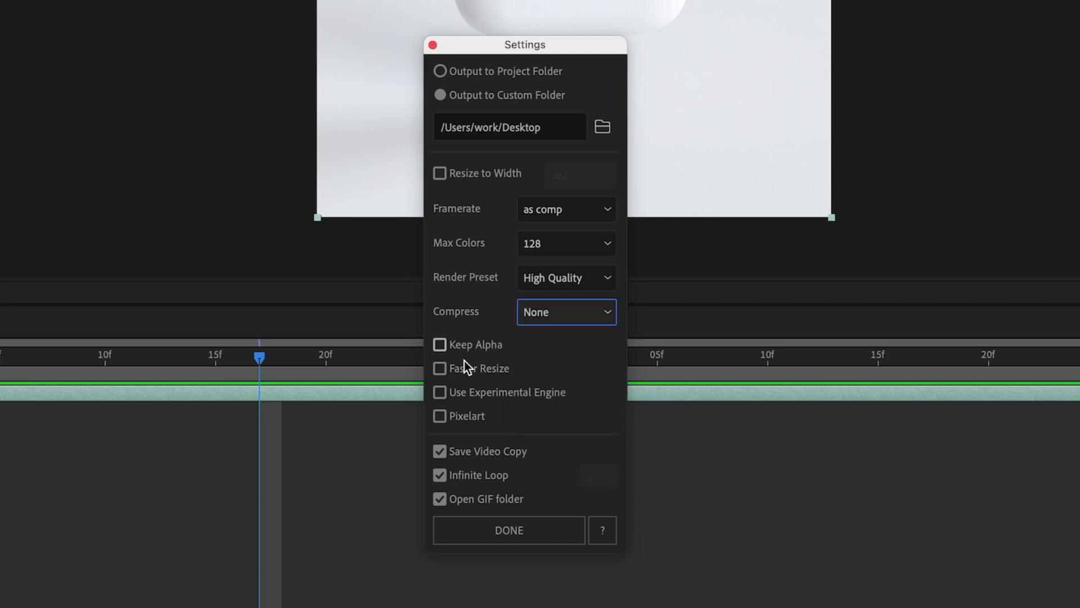
left_click(522, 531)
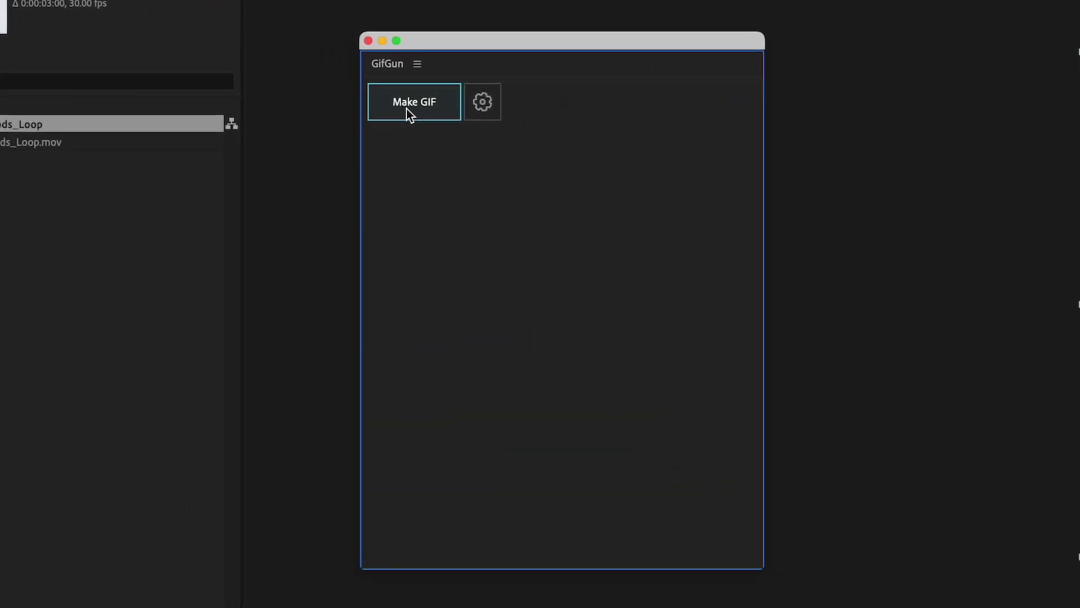
Step: Run GifGun's Make GIF to render the AirPods_Loop composition as a GIF
left_click(186, 93)
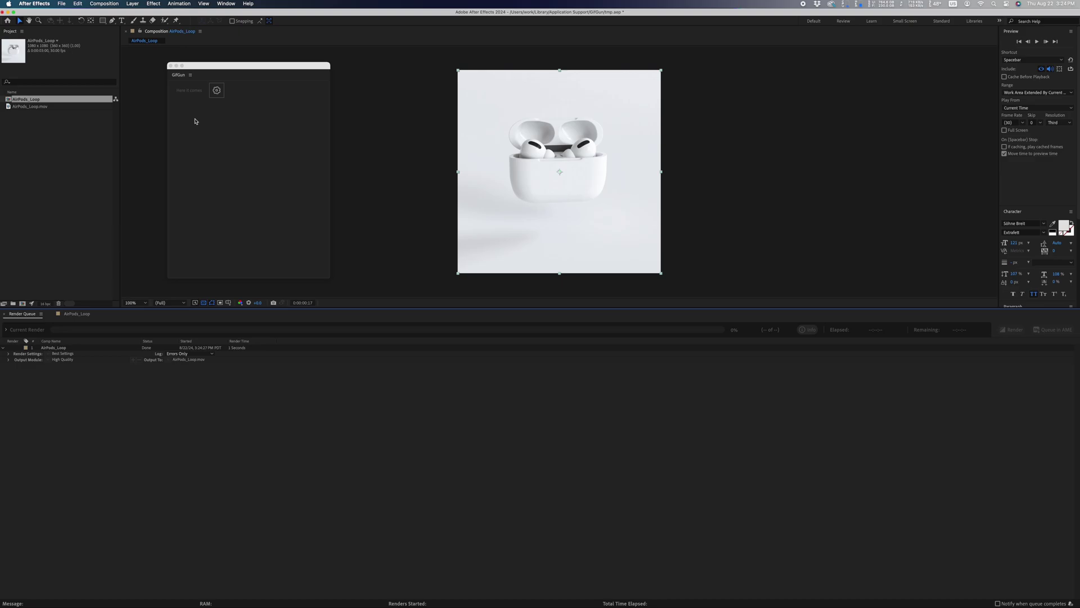
key("super+Tab")
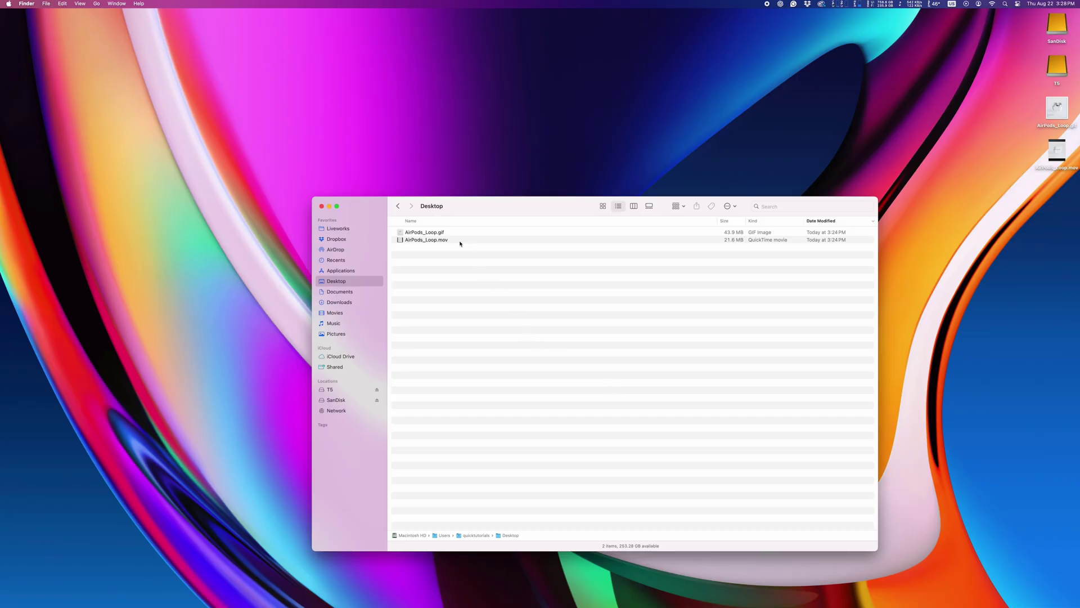
Step: Quick Look the rendered 43.9 MB AirPods_Loop.gif on the Desktop to confirm it loops
left_click(456, 241)
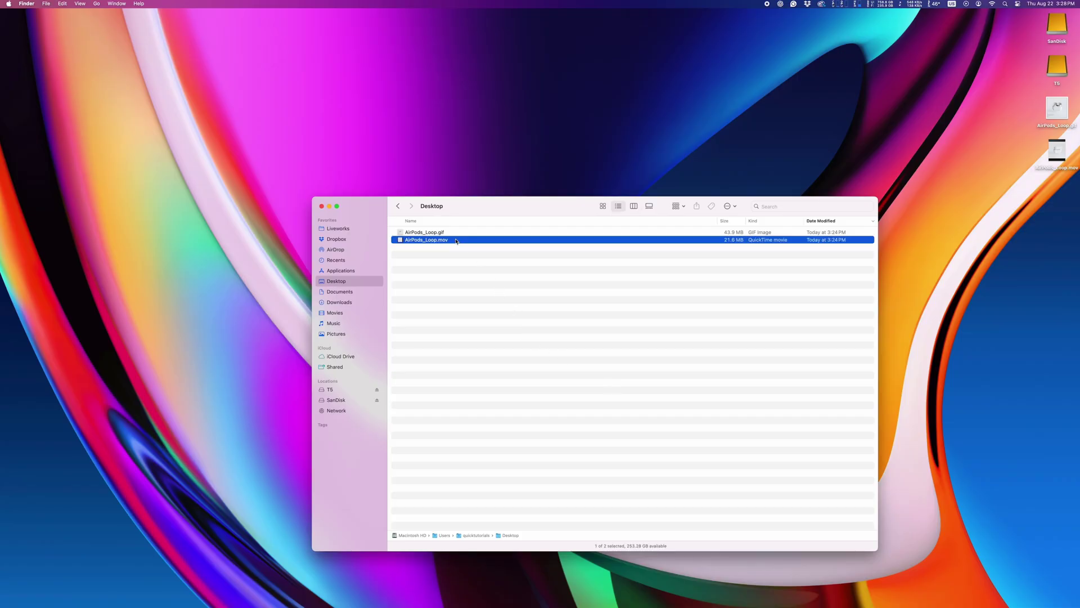
left_click(452, 233)
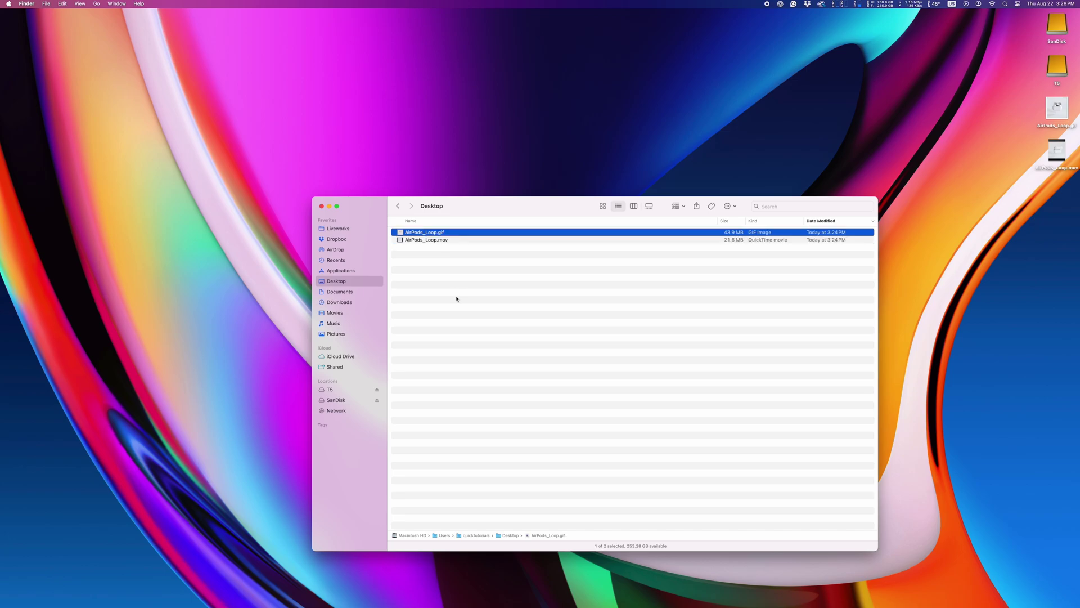
key("space")
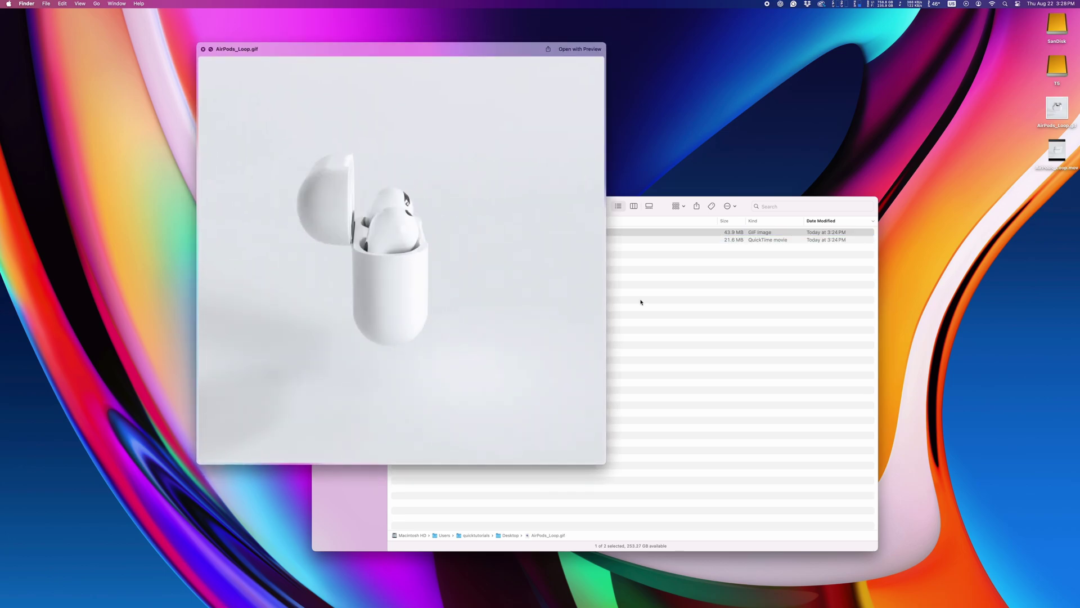